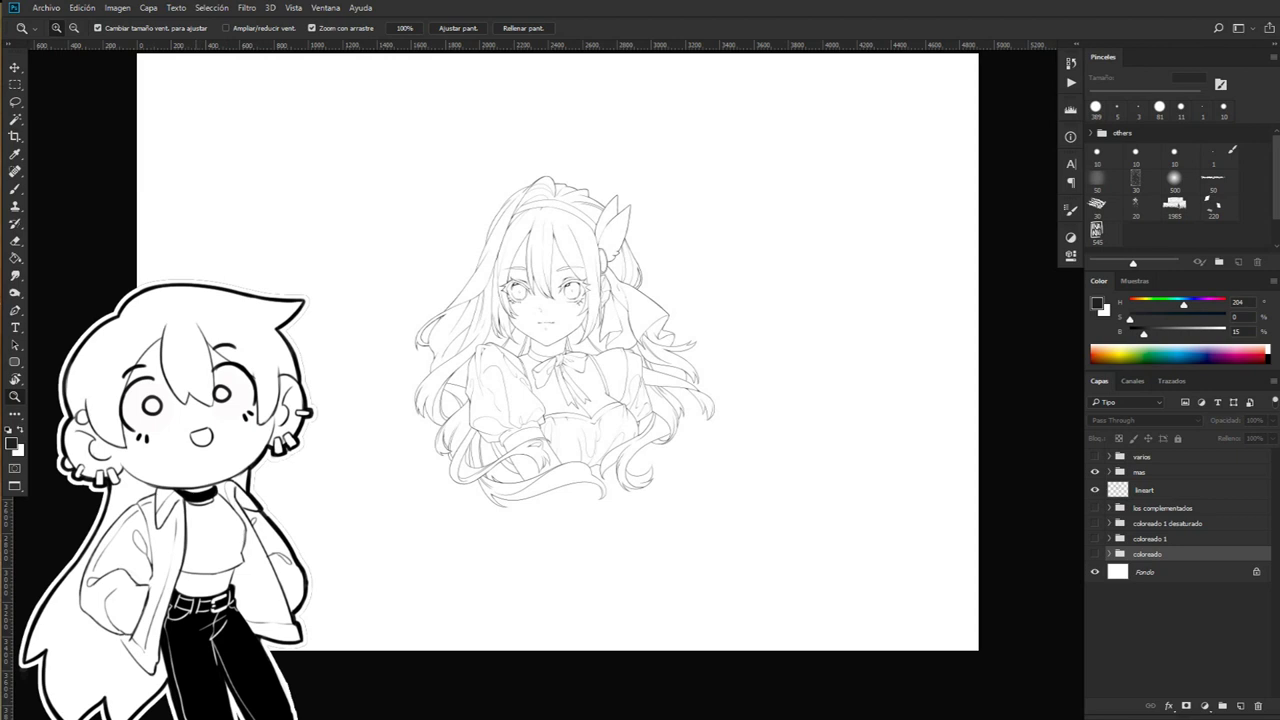
# - Show and expand the "coloreado" group, and release the "prueba mascara de capa" layer from its clipping mask
pyautogui.click(1095, 554)
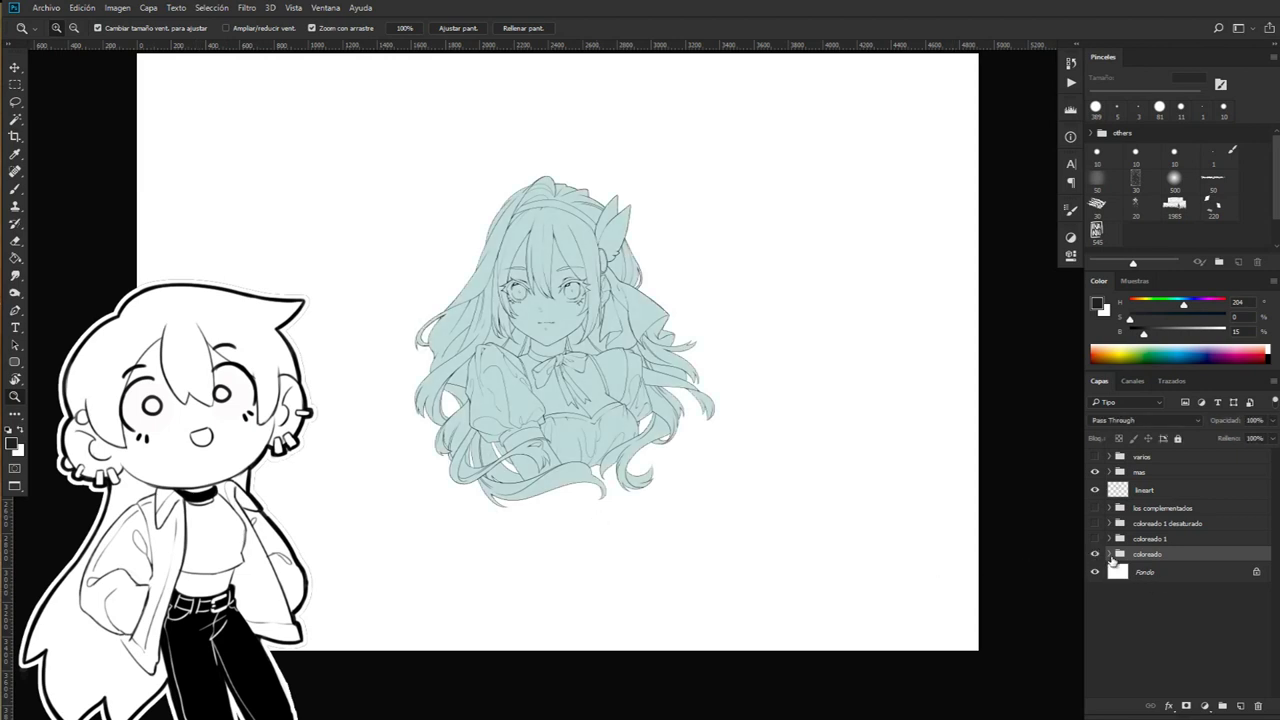
pyautogui.click(1109, 555)
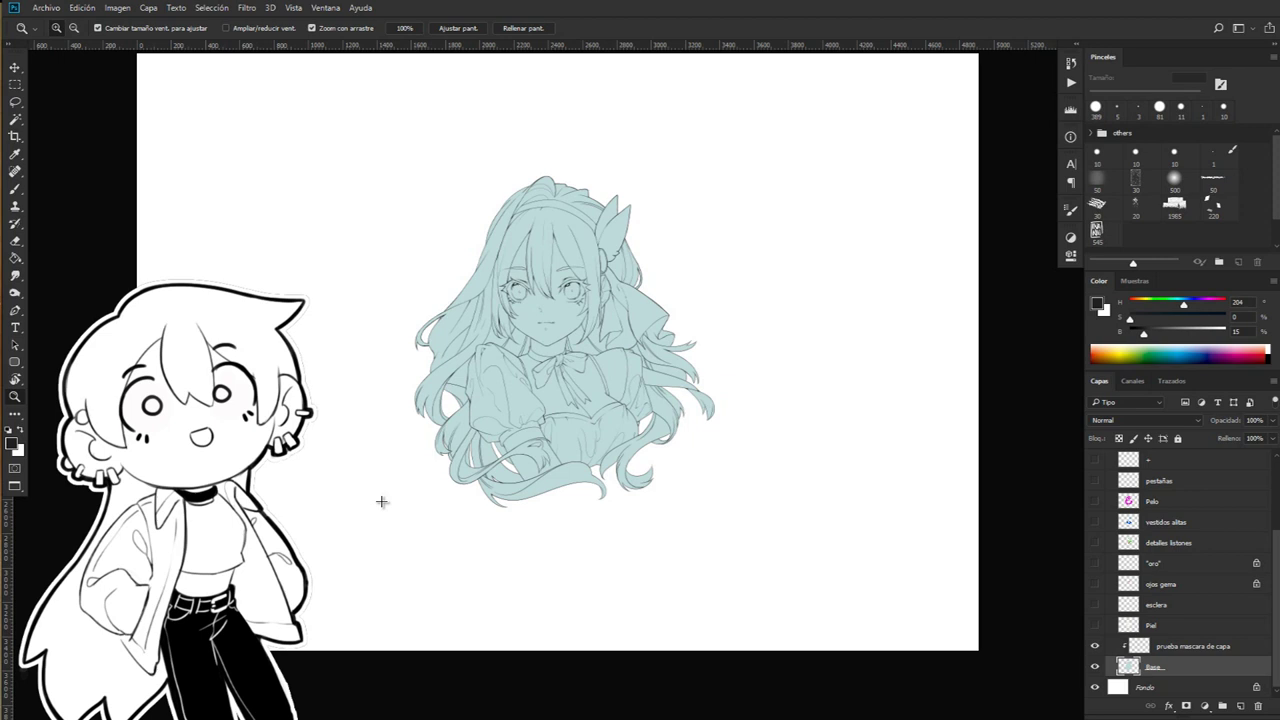
pyautogui.rightClick(1163, 652)
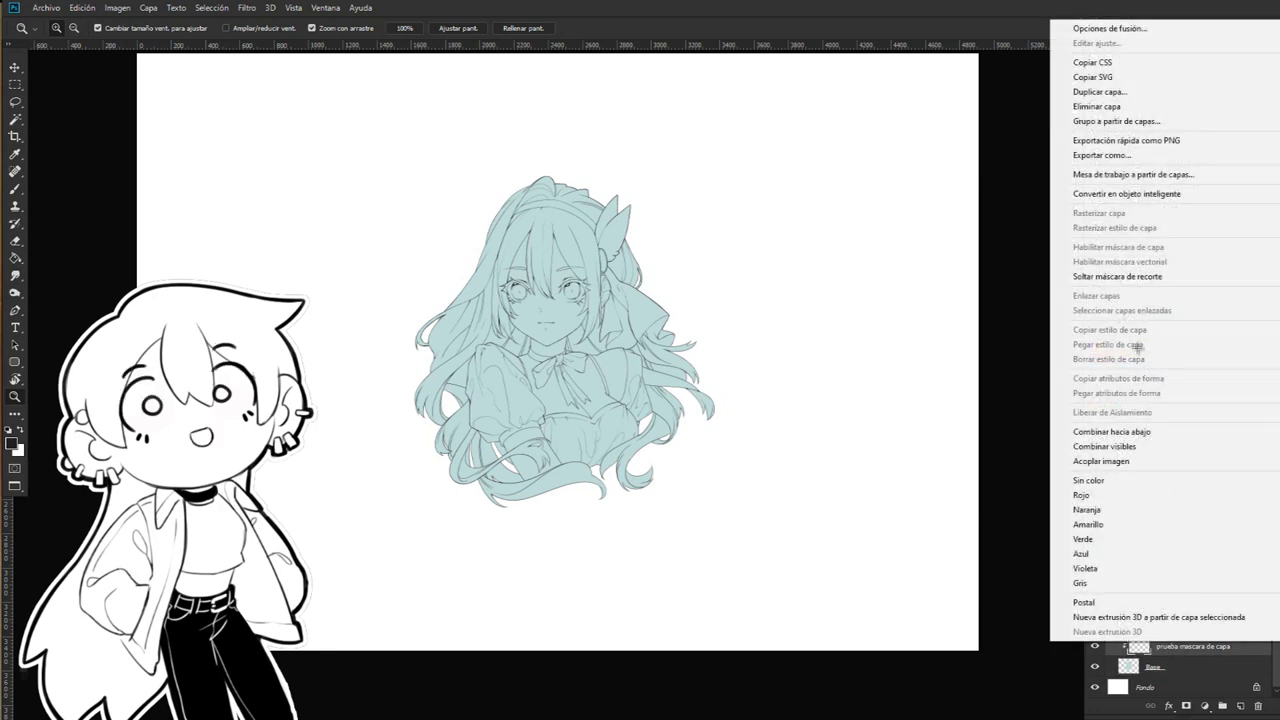
pyautogui.click(1117, 276)
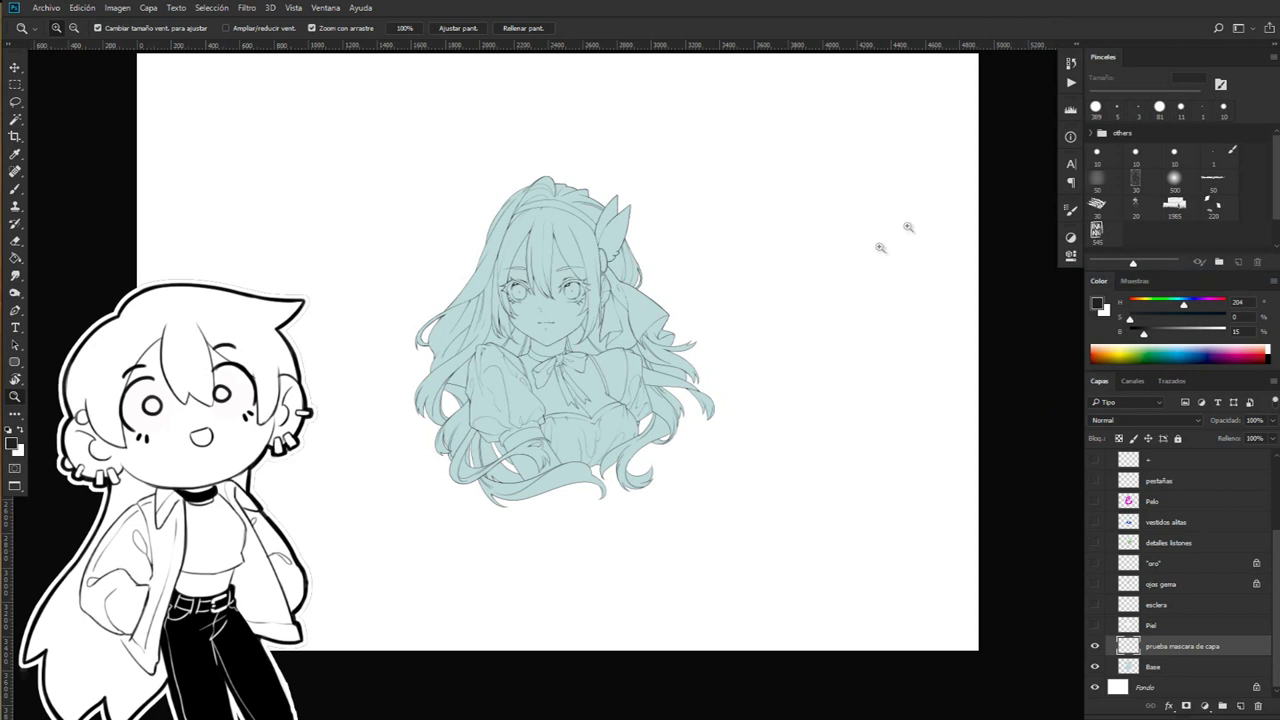
# - Paint two thick dark brush strokes on "prueba mascara de capa", one beside the character and one diagonally across her head
pyautogui.press('b')
pyautogui.moveTo(769, 163); pyautogui.dragTo(803, 475)
pyautogui.moveTo(605, 155); pyautogui.dragTo(335, 425)
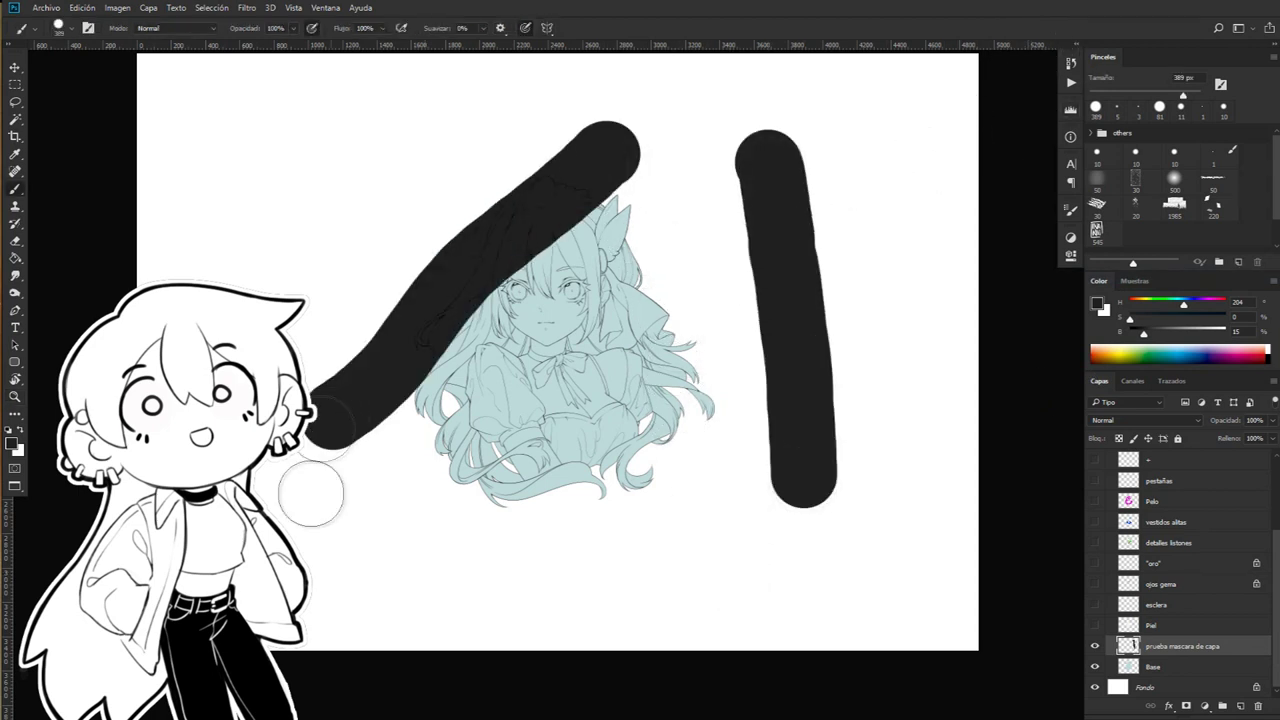
pyautogui.press('z')
pyautogui.moveTo(538, 173); pyautogui.dragTo(714, 171)
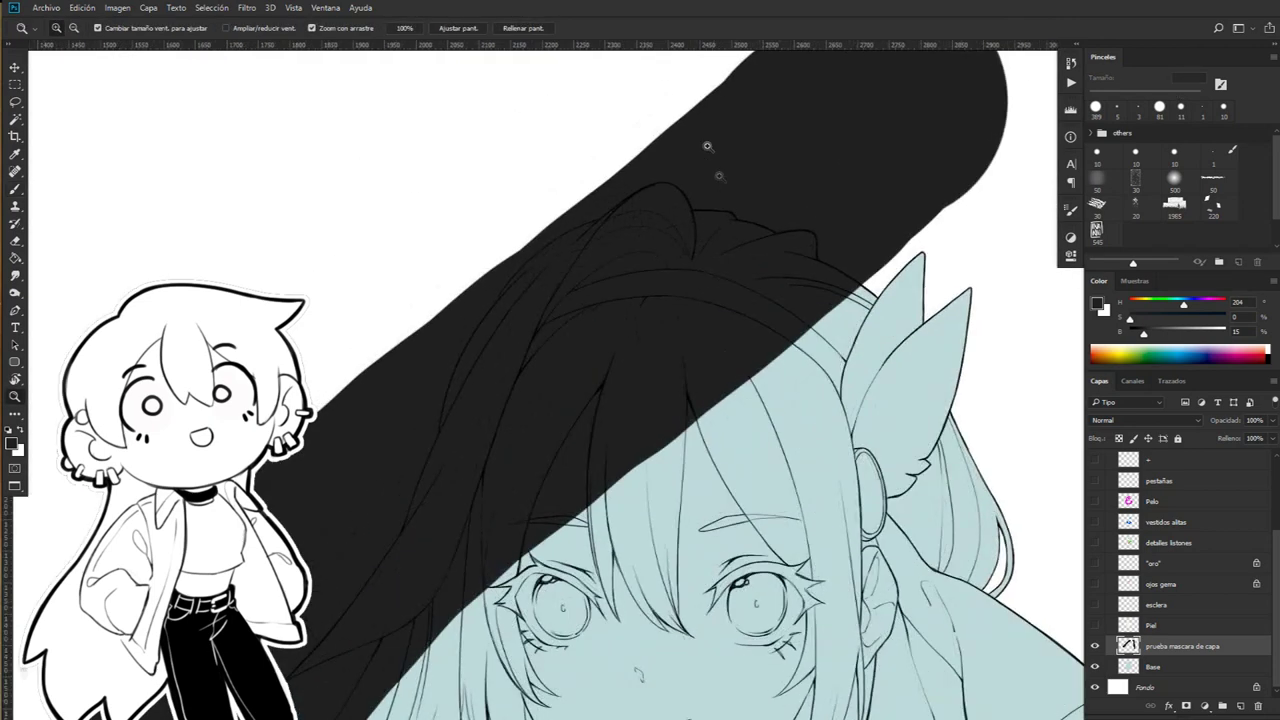
pyautogui.hotkey('ctrl', '0')
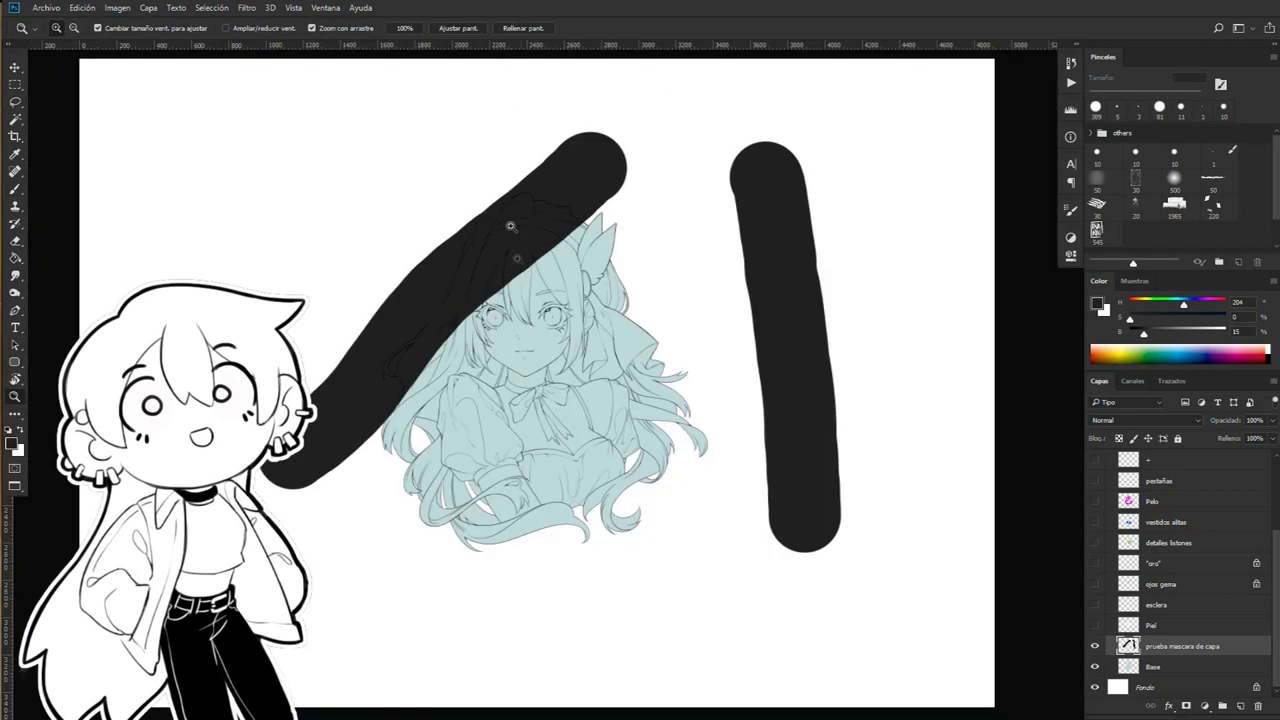
# - Clip the "prueba mascara de capa" layer to the Base layer with a clipping mask
pyautogui.rightClick(1170, 648)
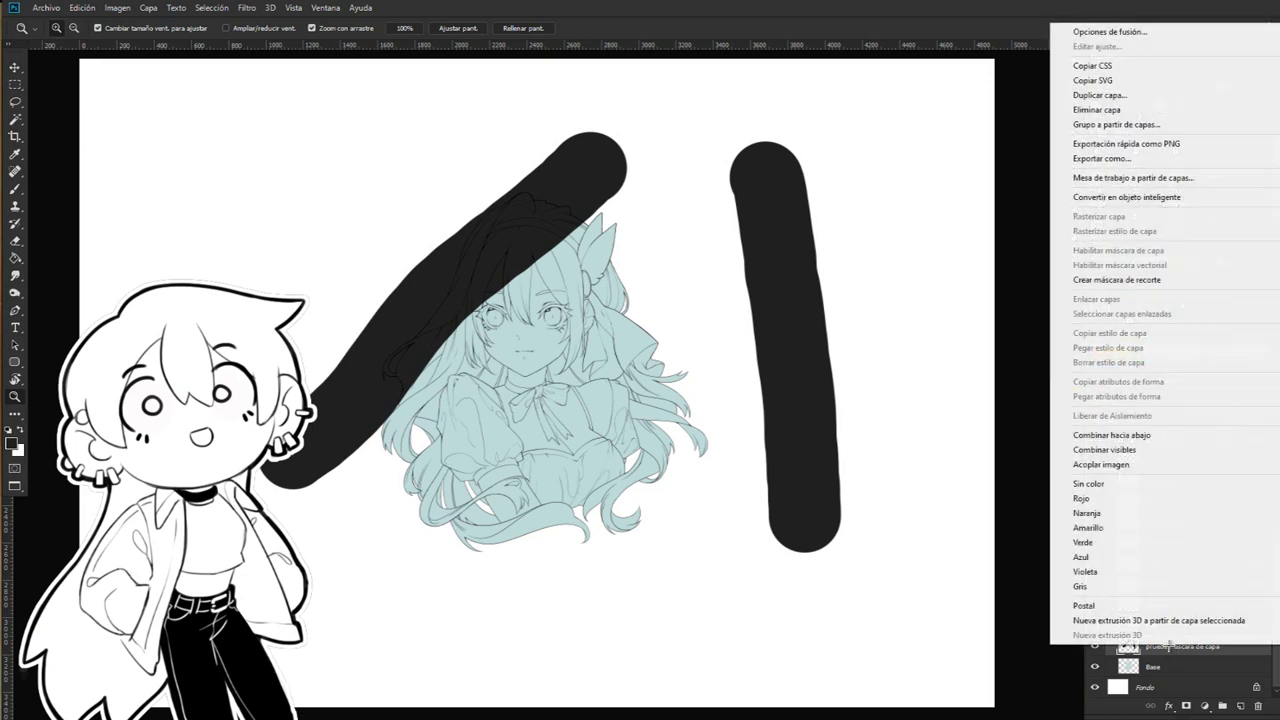
pyautogui.click(1093, 280)
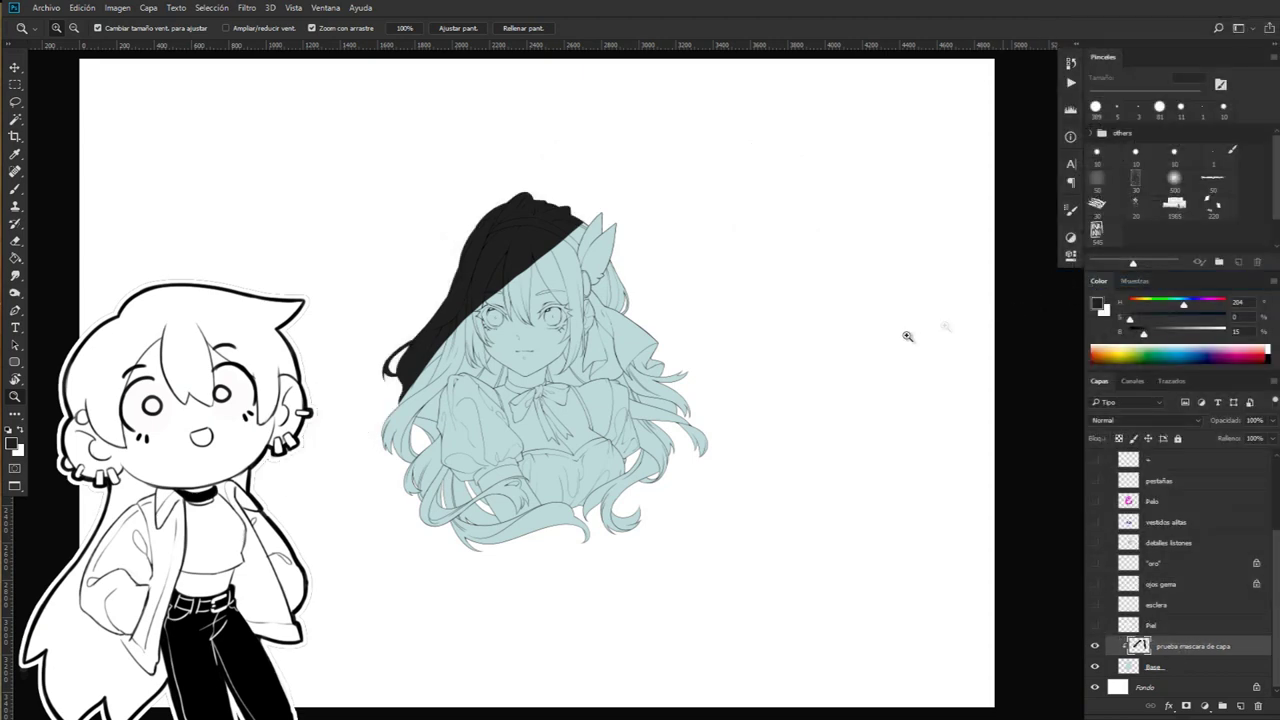
pyautogui.click(640, 305)
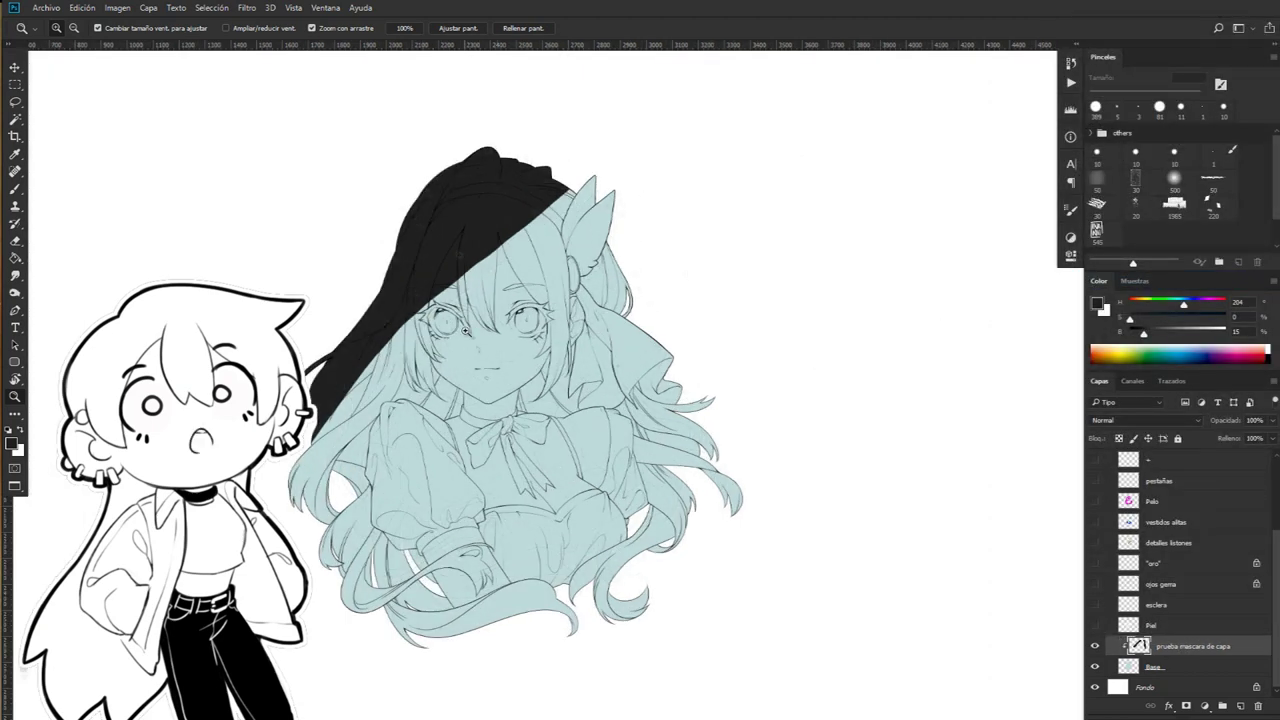
pyautogui.scroll(-1, 554, 275)
# - Paint a test stroke on the Base layer, beyond the outline beside the character's head
pyautogui.click(1130, 666)
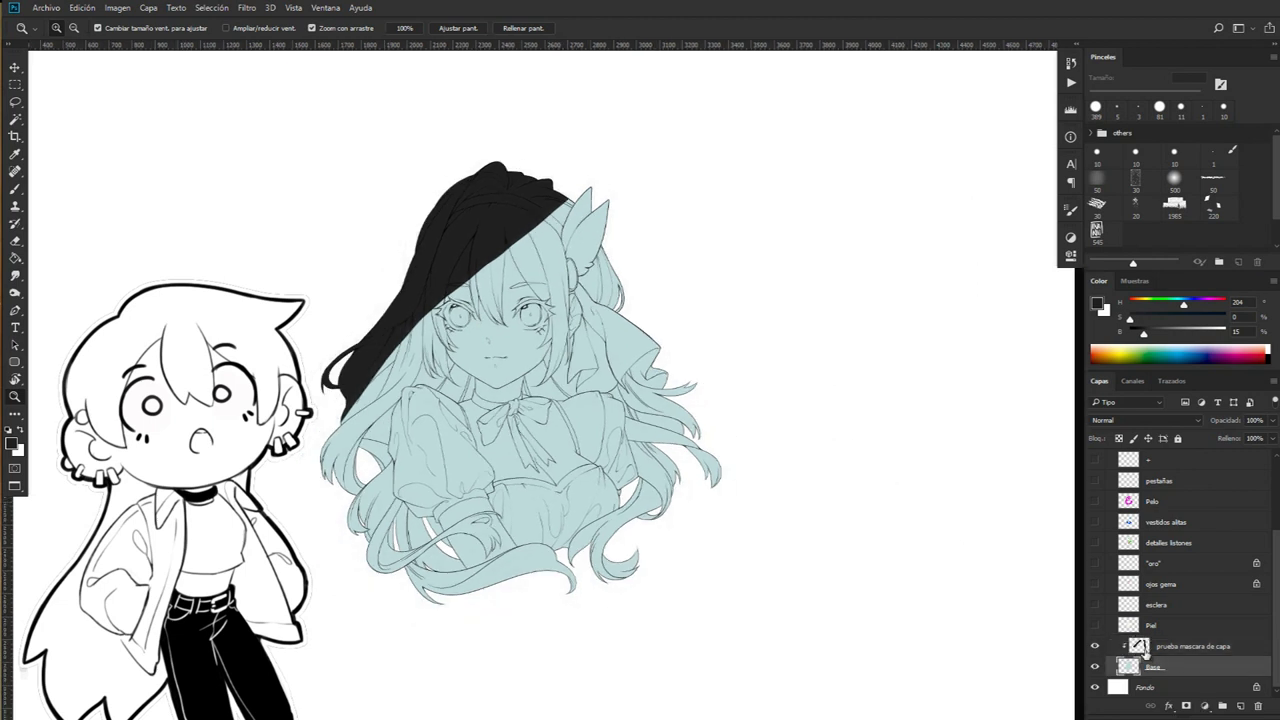
pyautogui.press('b')
pyautogui.moveTo(678, 170)
pyautogui.mouseDown()
pyautogui.moveTo(896, 237)
pyautogui.moveTo(950, 238)
pyautogui.mouseUp()
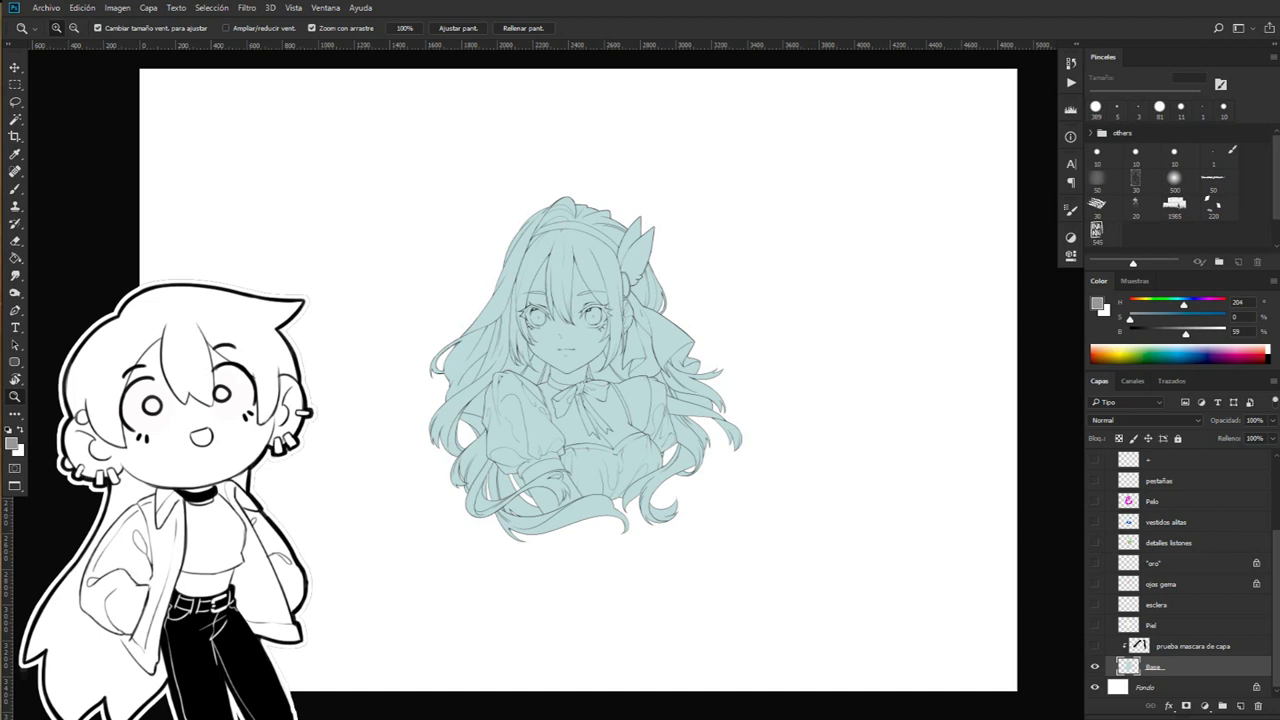
# - Show the Piel layer and the "Skin tones" reference chart in the "mas" group
pyautogui.click(1094, 625)
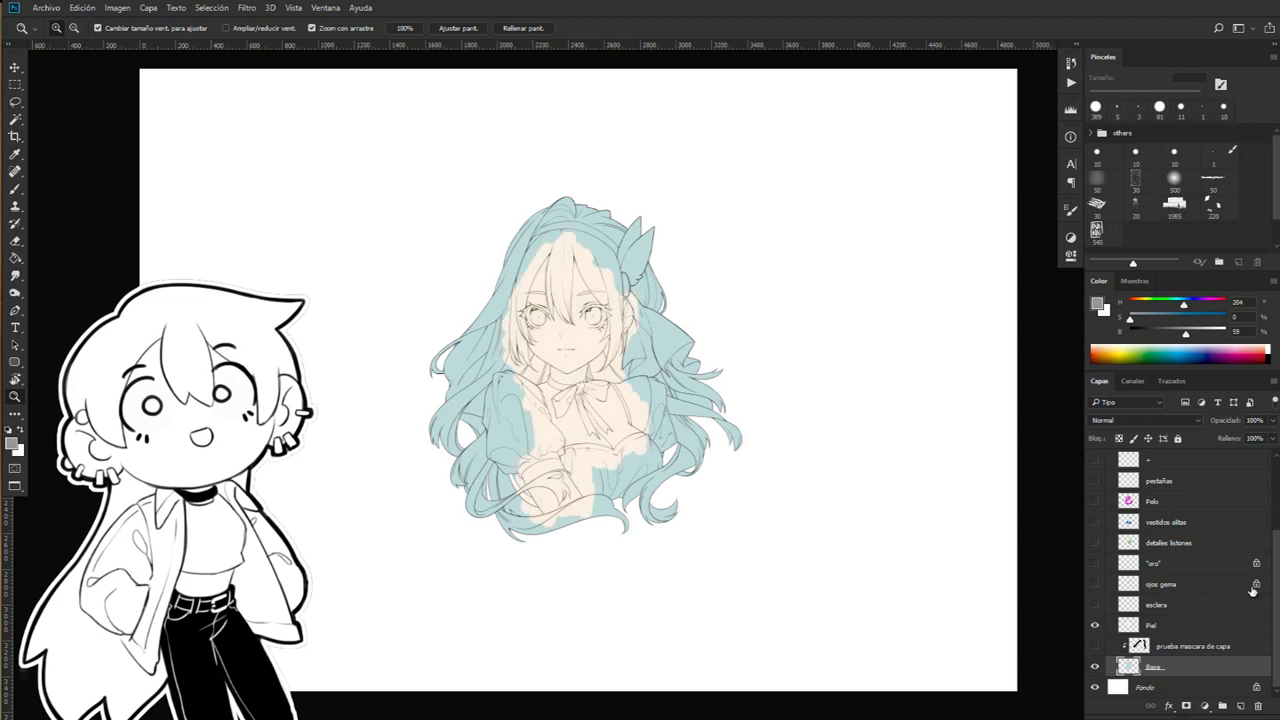
pyautogui.scroll(3, 1272, 548)
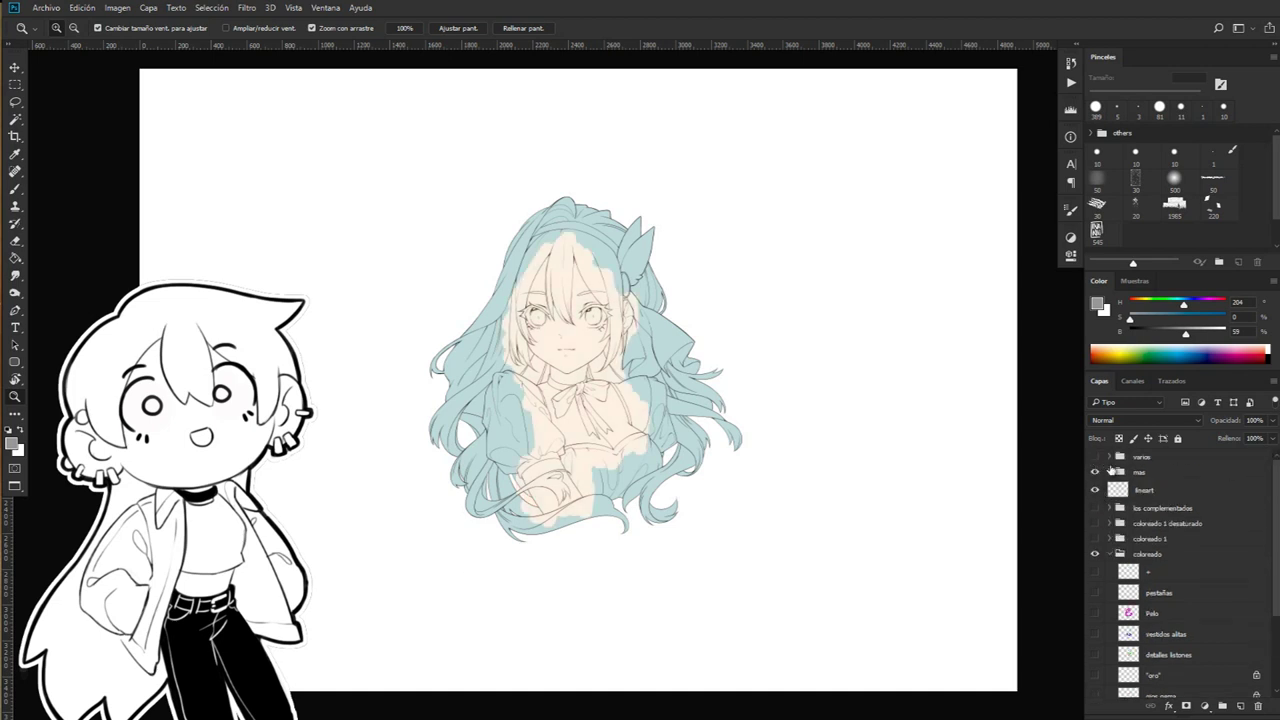
pyautogui.click(1108, 472)
pyautogui.click(1095, 634)
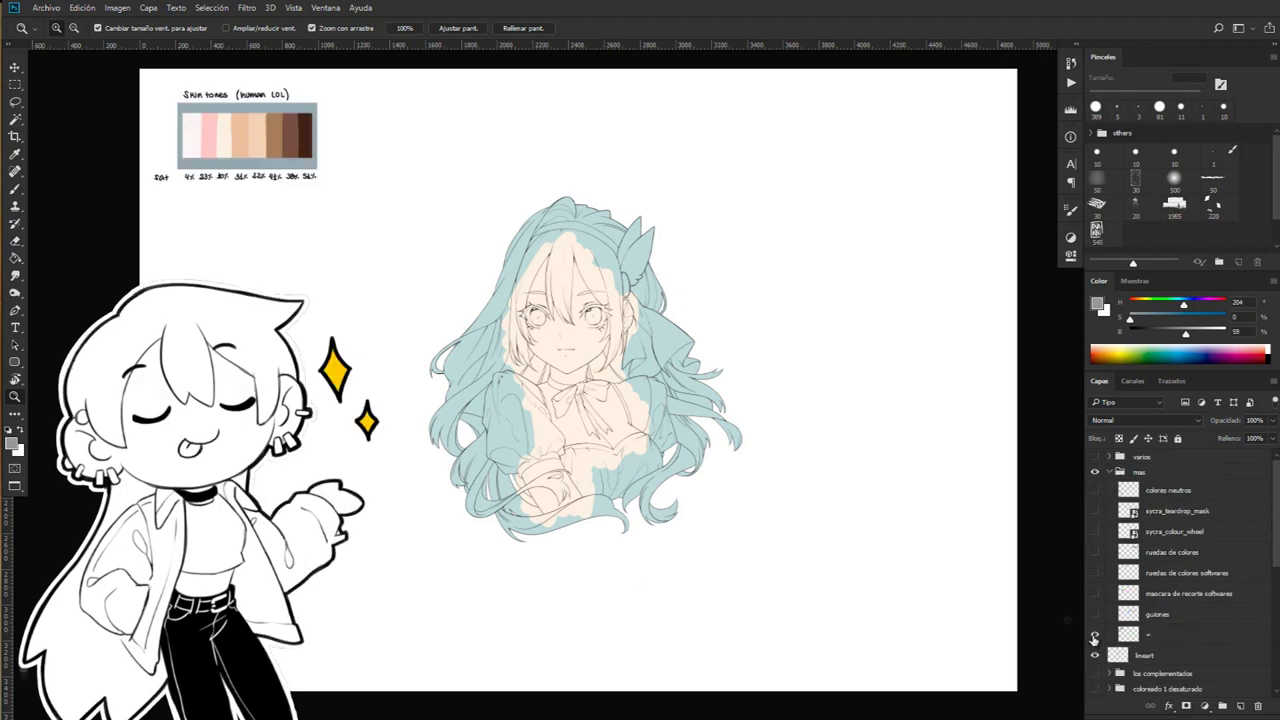
pyautogui.moveTo(185, 116); pyautogui.dragTo(511, 433)
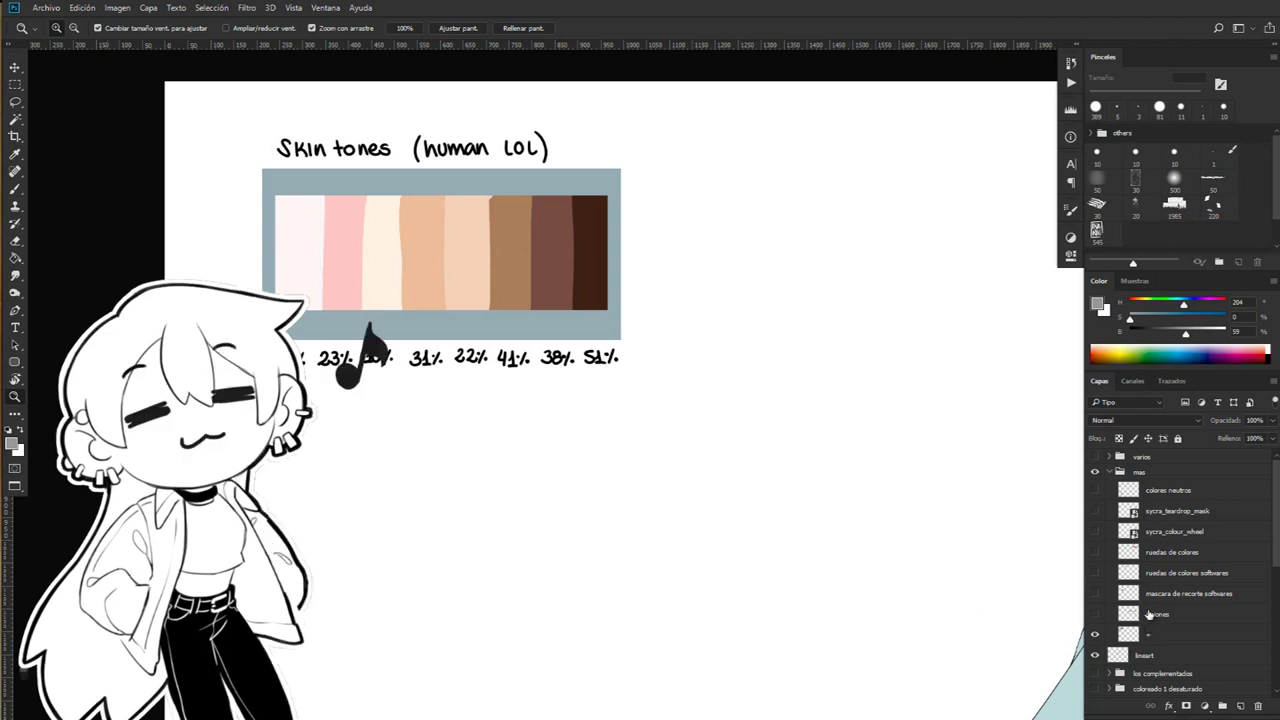
# - Show the "ruedas de colores softwares" layer and compare its colour pickers with the skin tone saturation chart
pyautogui.click(1100, 577)
pyautogui.click(1094, 572)
pyautogui.moveTo(877, 466); pyautogui.dragTo(668, 448)
pyautogui.click(668, 448)
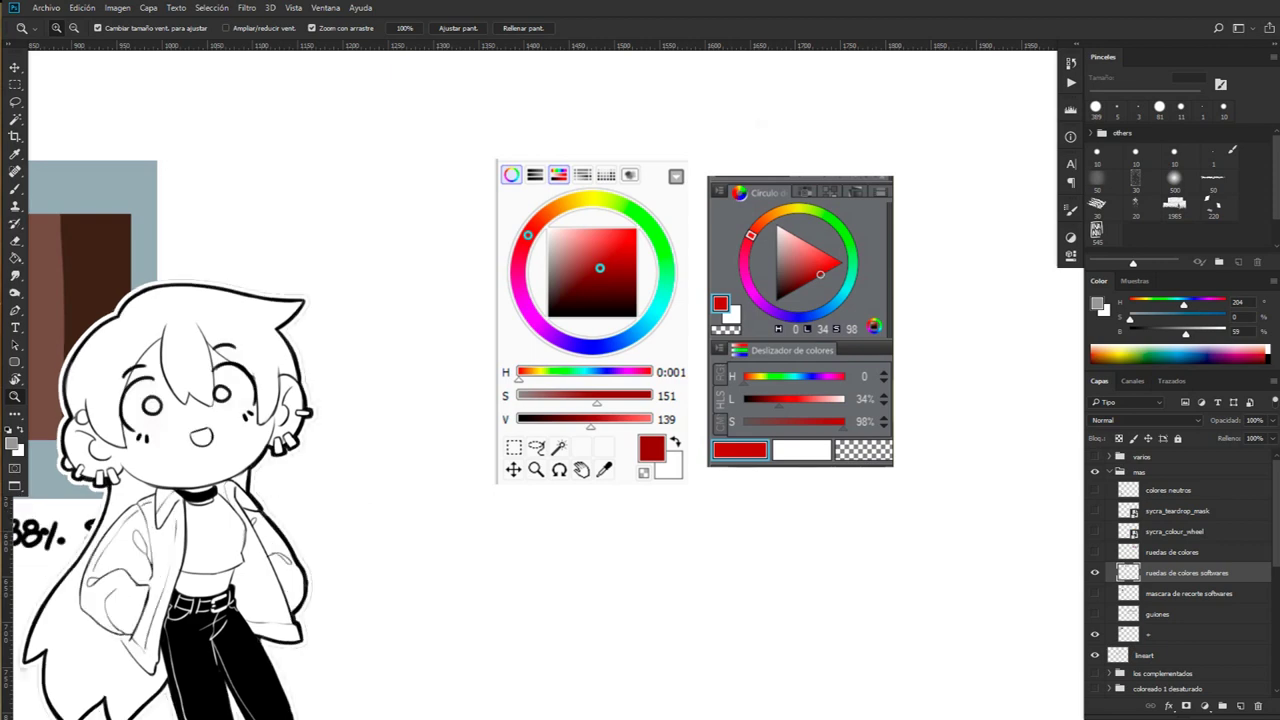
pyautogui.scroll(-3, 360, 388)
pyautogui.scroll(-2, 360, 388)
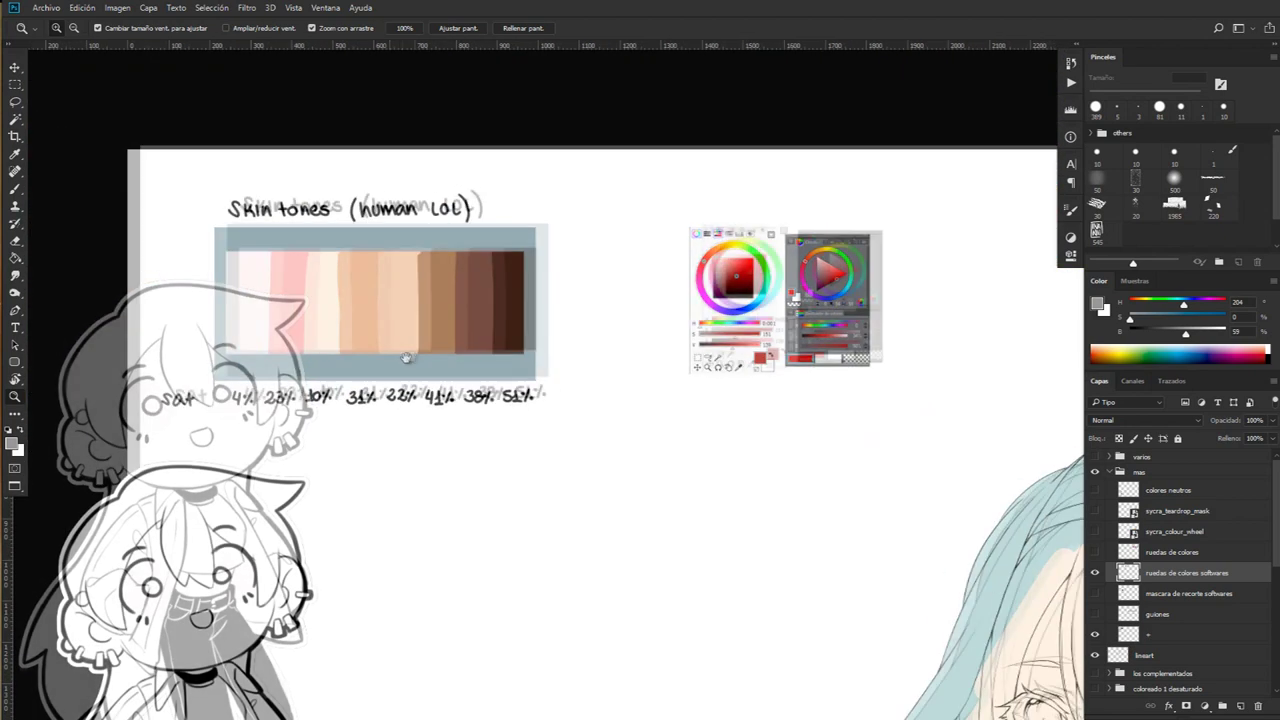
pyautogui.scroll(2, 320, 336)
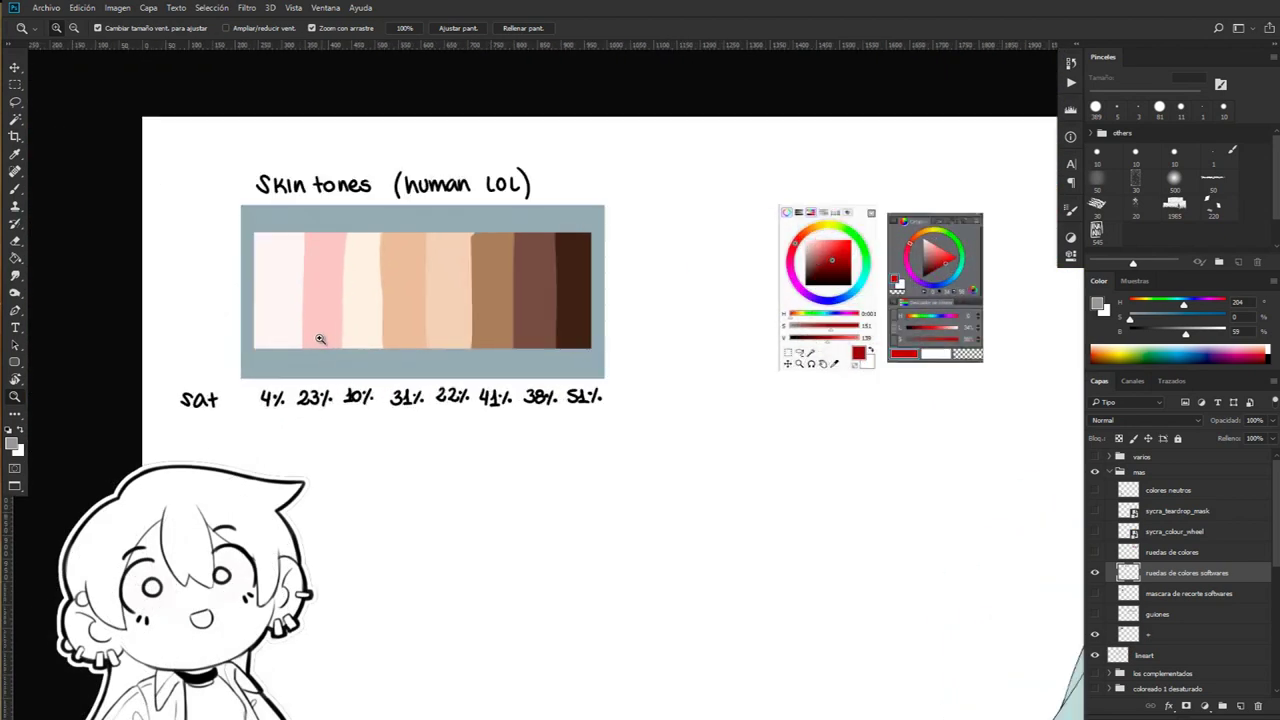
pyautogui.click(358, 413)
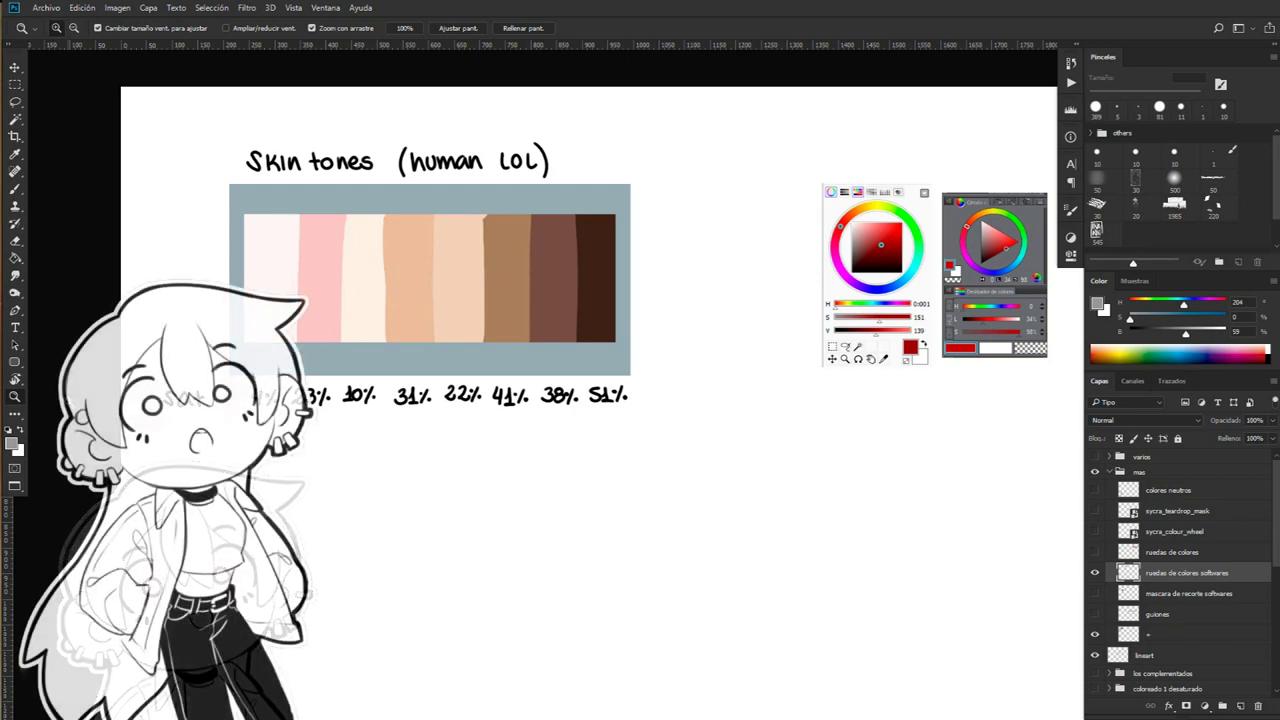
pyautogui.keyDown('alt'); pyautogui.click(368, 241); pyautogui.keyUp('alt')
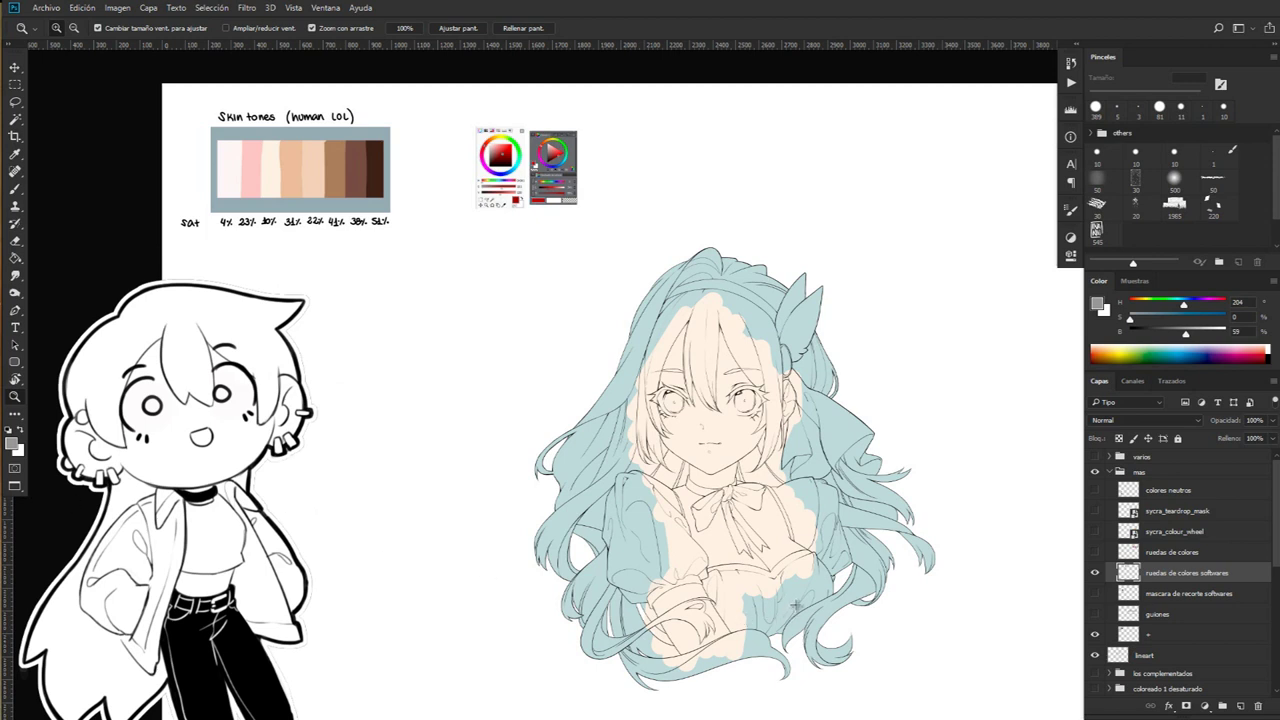
# - Clip the colour layers from "pestañas" down to "Piel" to the Base layer, and show the group's "+" layer
pyautogui.scroll(-1, 1165, 650)
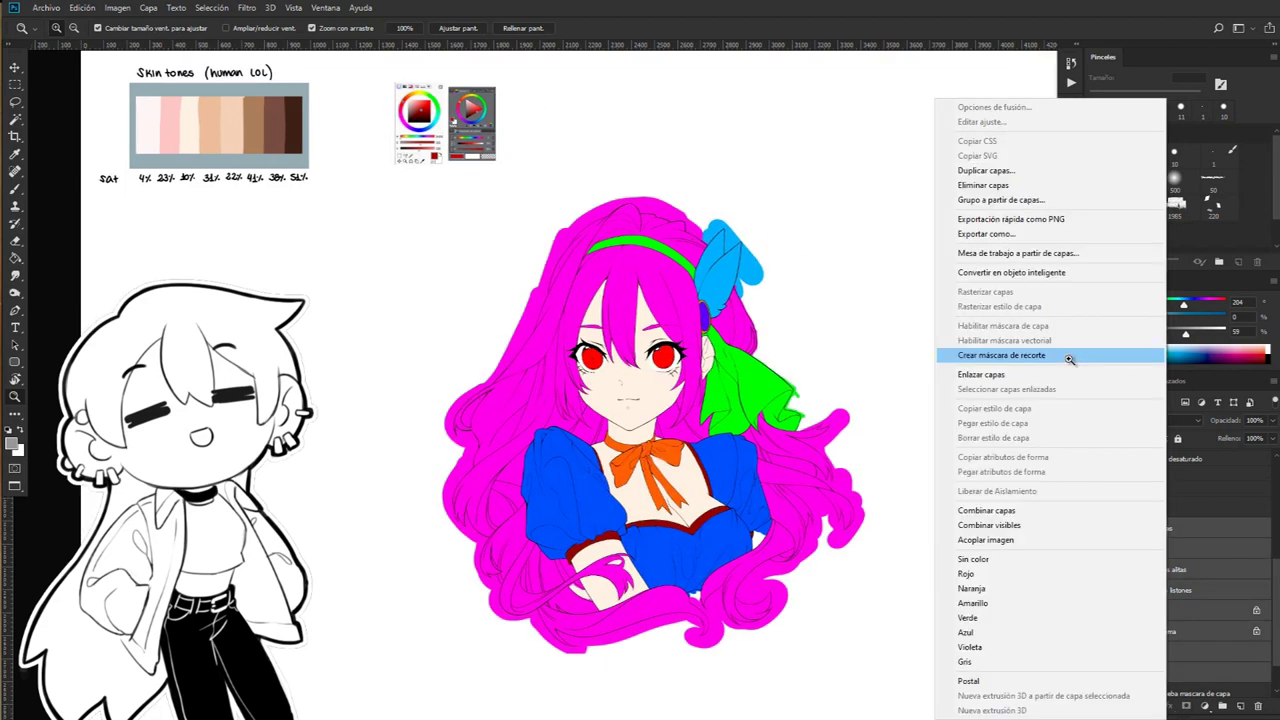
pyautogui.click(986, 357)
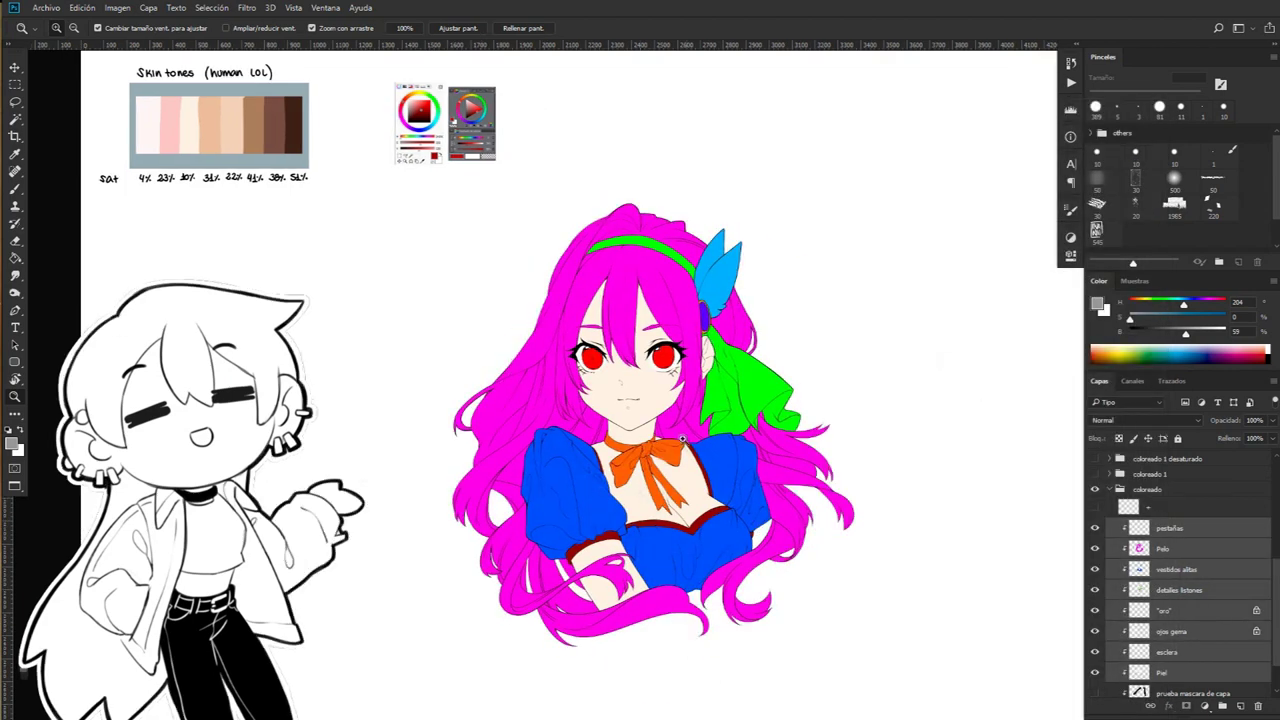
pyautogui.scroll(3, 660, 400)
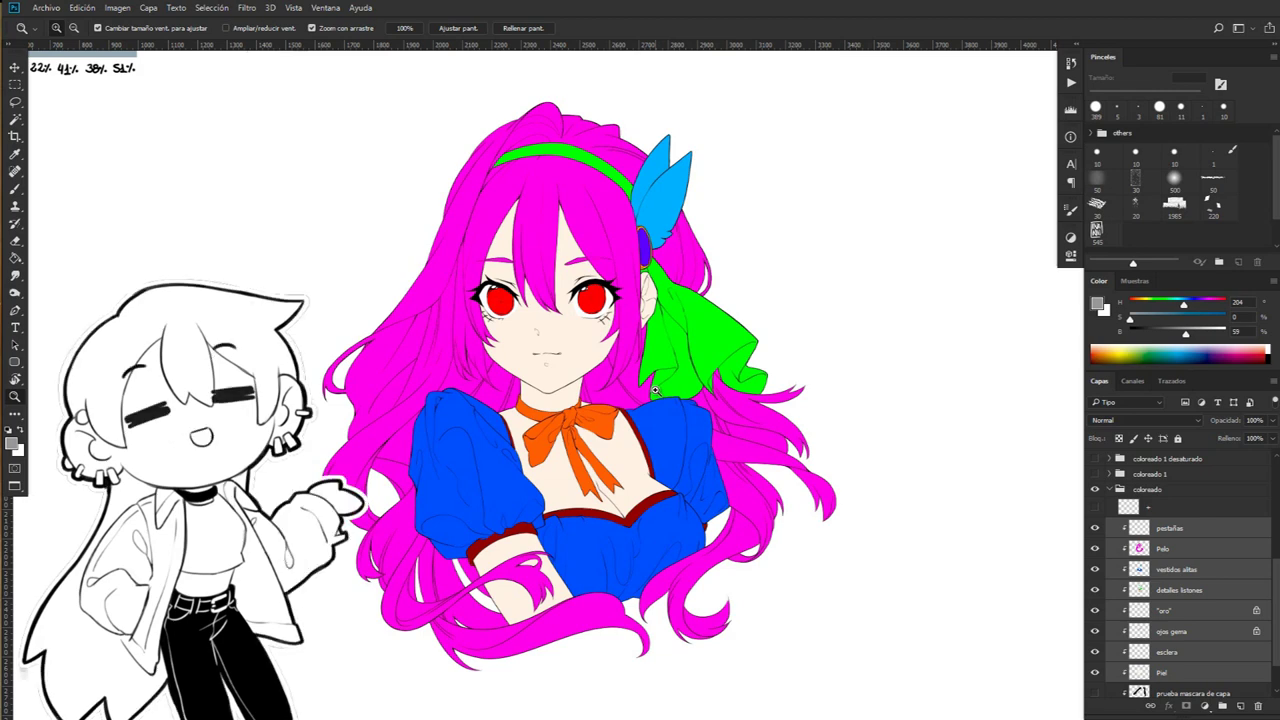
pyautogui.click(1095, 507)
pyautogui.hscroll(3, 760, 307)
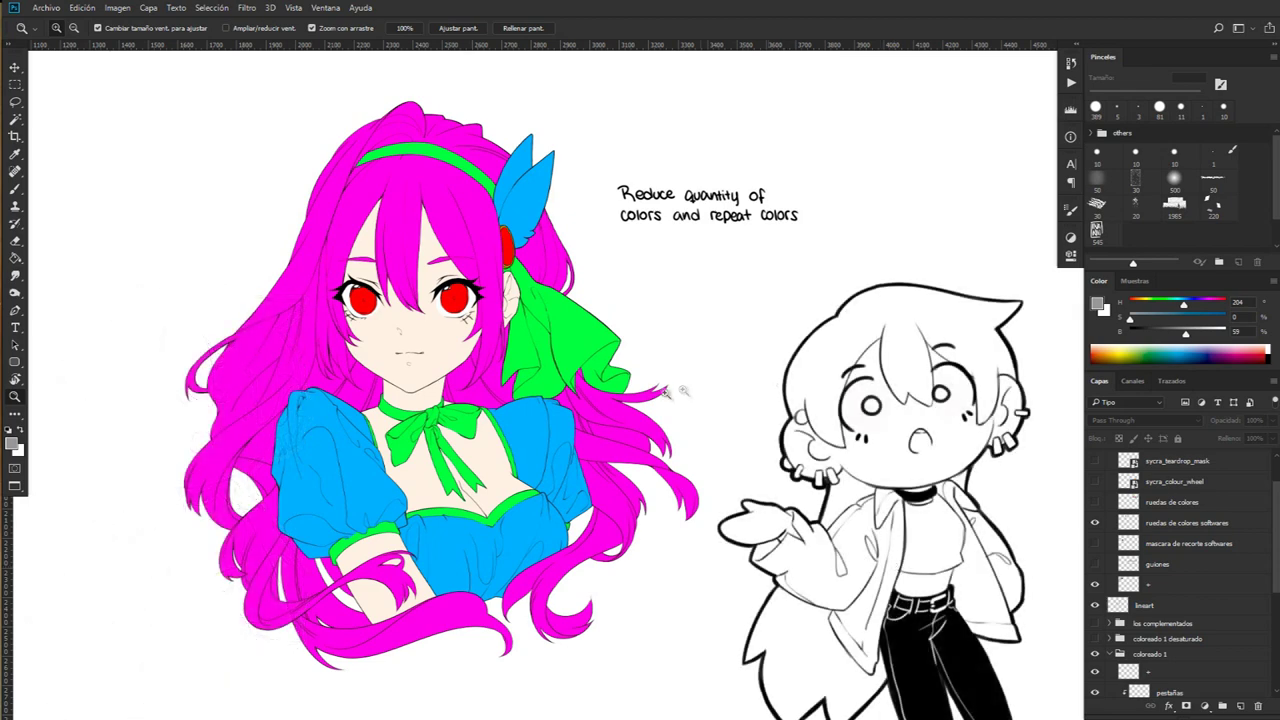
# - Examine the reduced, repeated colours on the character's eyes, hair ornament, ribbons and dress in the "coloreado 1" version
pyautogui.moveTo(442, 248); pyautogui.dragTo(476, 250)
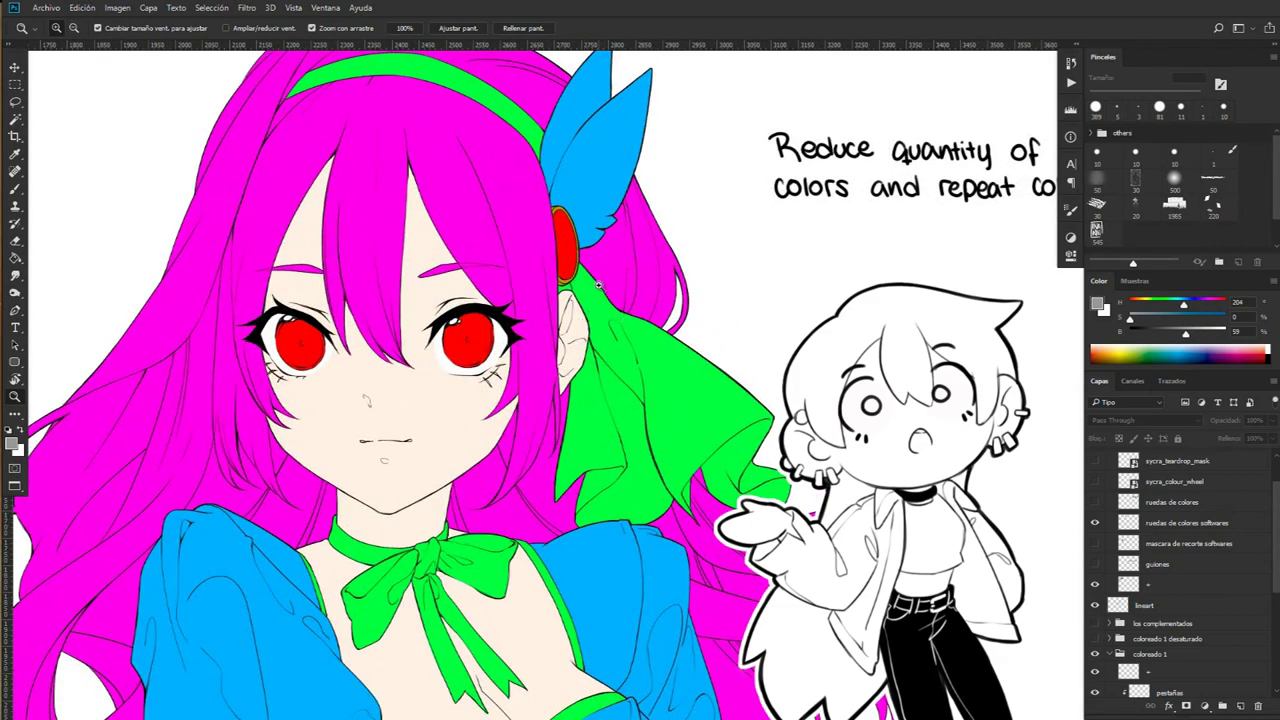
pyautogui.moveTo(568, 309)
pyautogui.mouseDown()
pyautogui.moveTo(540, 334)
pyautogui.moveTo(552, 329)
pyautogui.mouseUp()
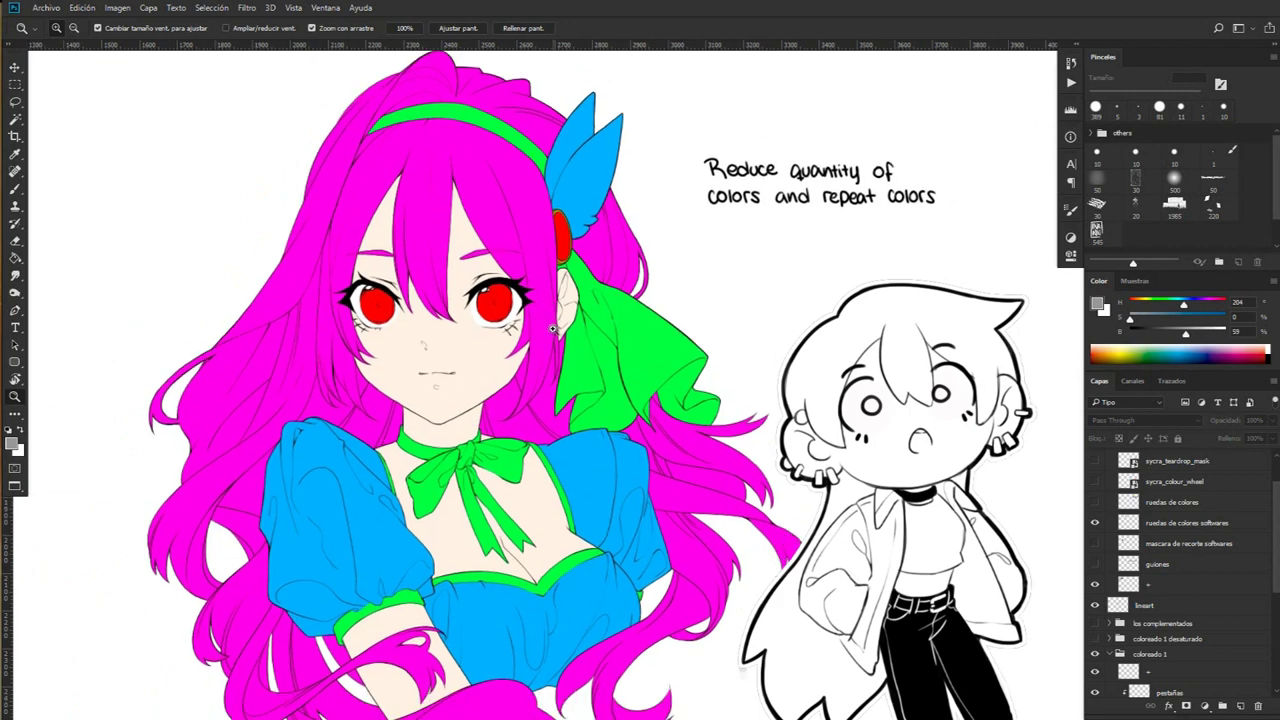
pyautogui.moveTo(547, 329); pyautogui.dragTo(573, 454)
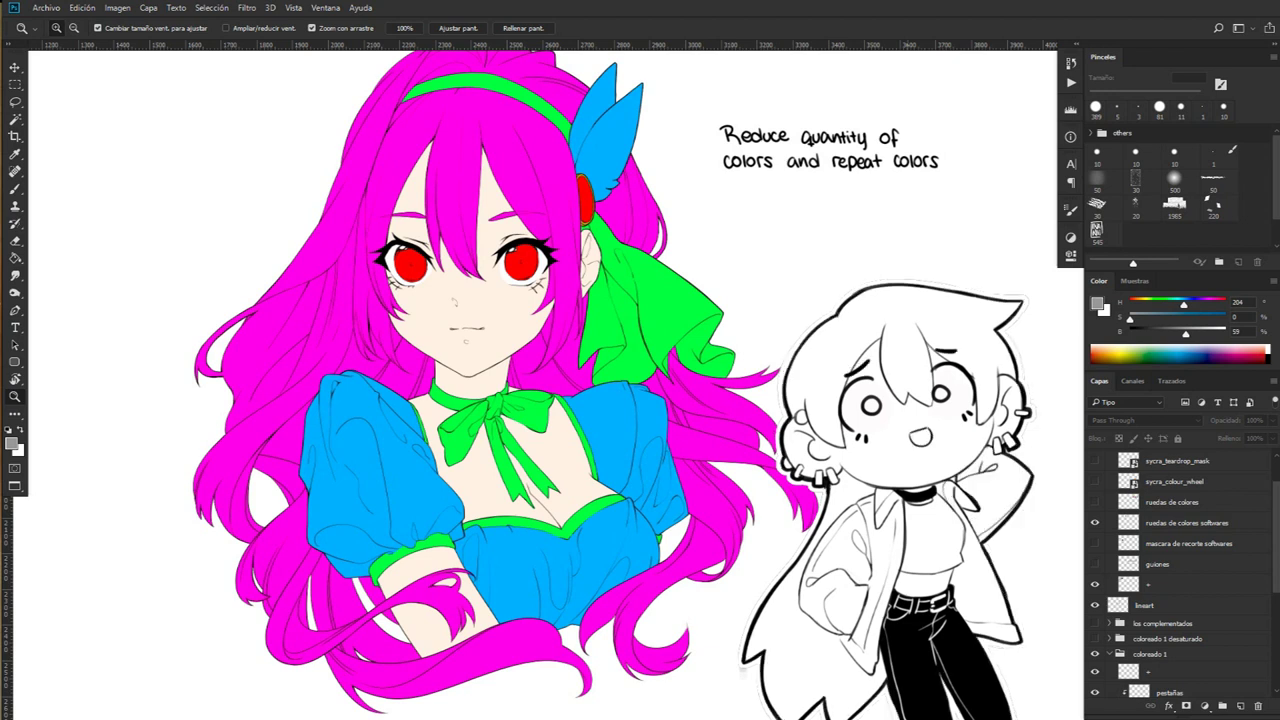
pyautogui.moveTo(750, 347); pyautogui.dragTo(718, 363)
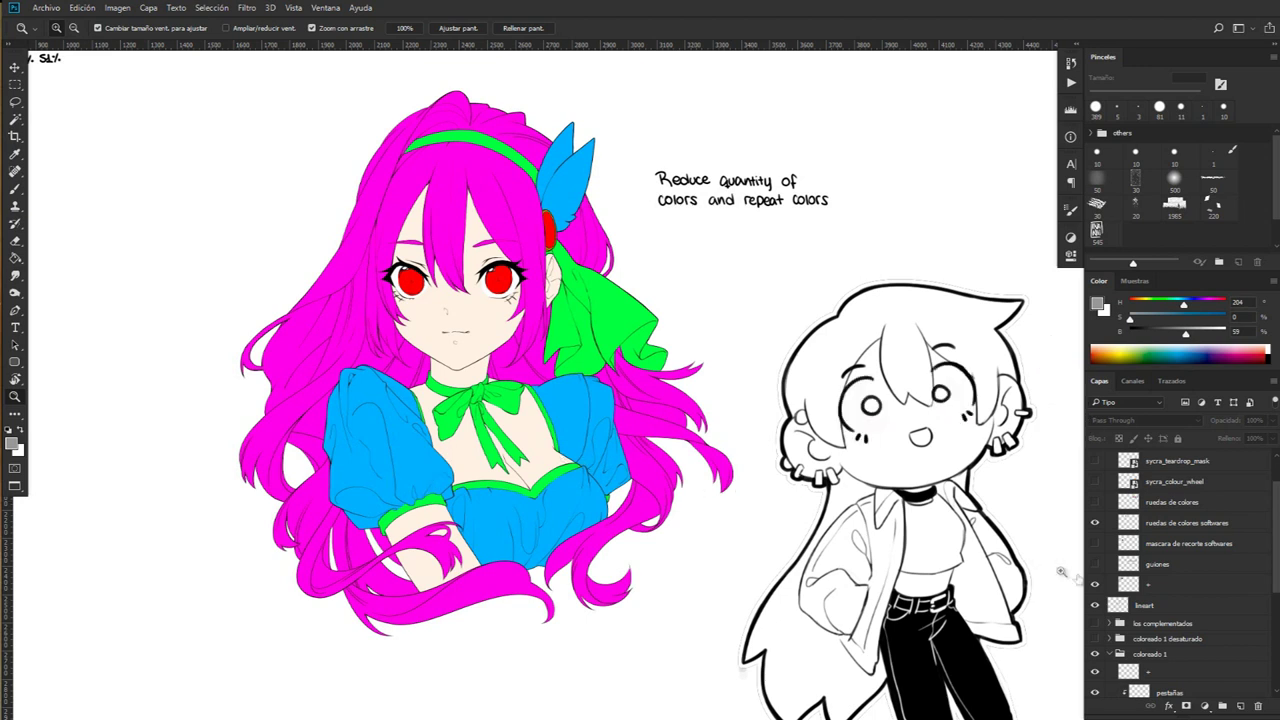
# - Collapse and hide the "coloreado 1" group, and show "coloreado 1 desaturado" to compare the 100% and 32% saturation swatches
pyautogui.click(1110, 653)
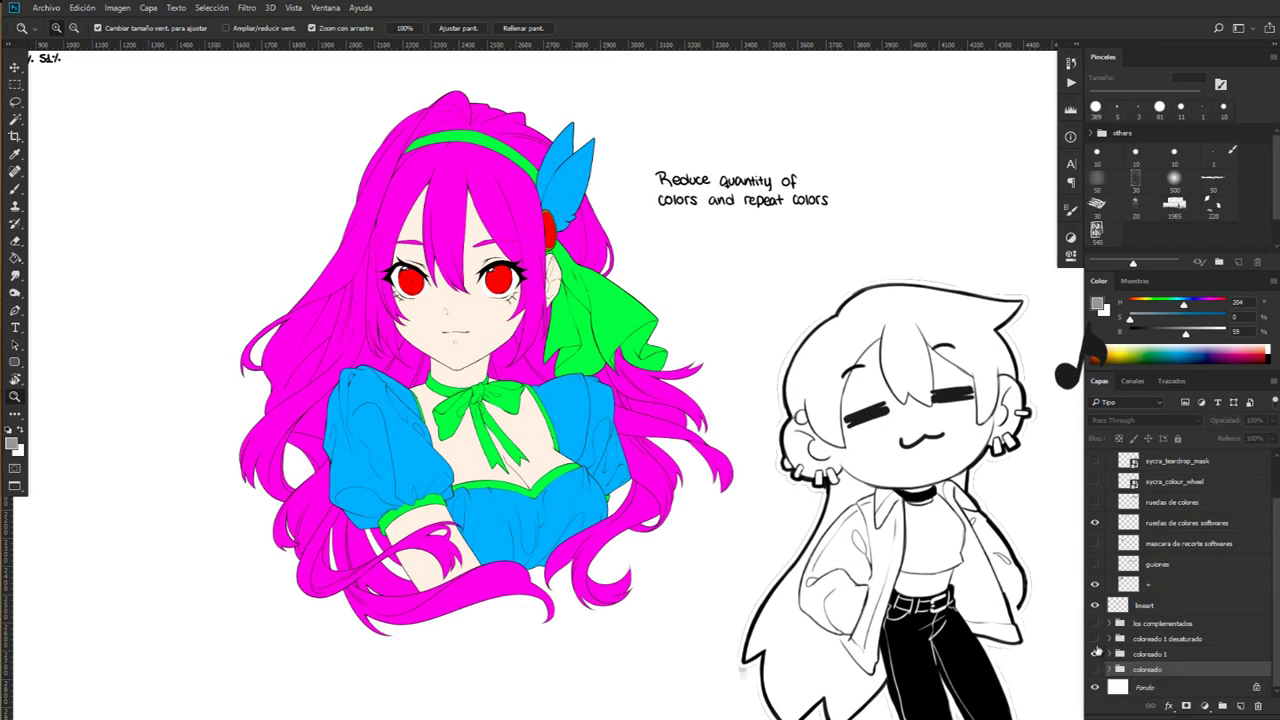
pyautogui.click(1094, 638)
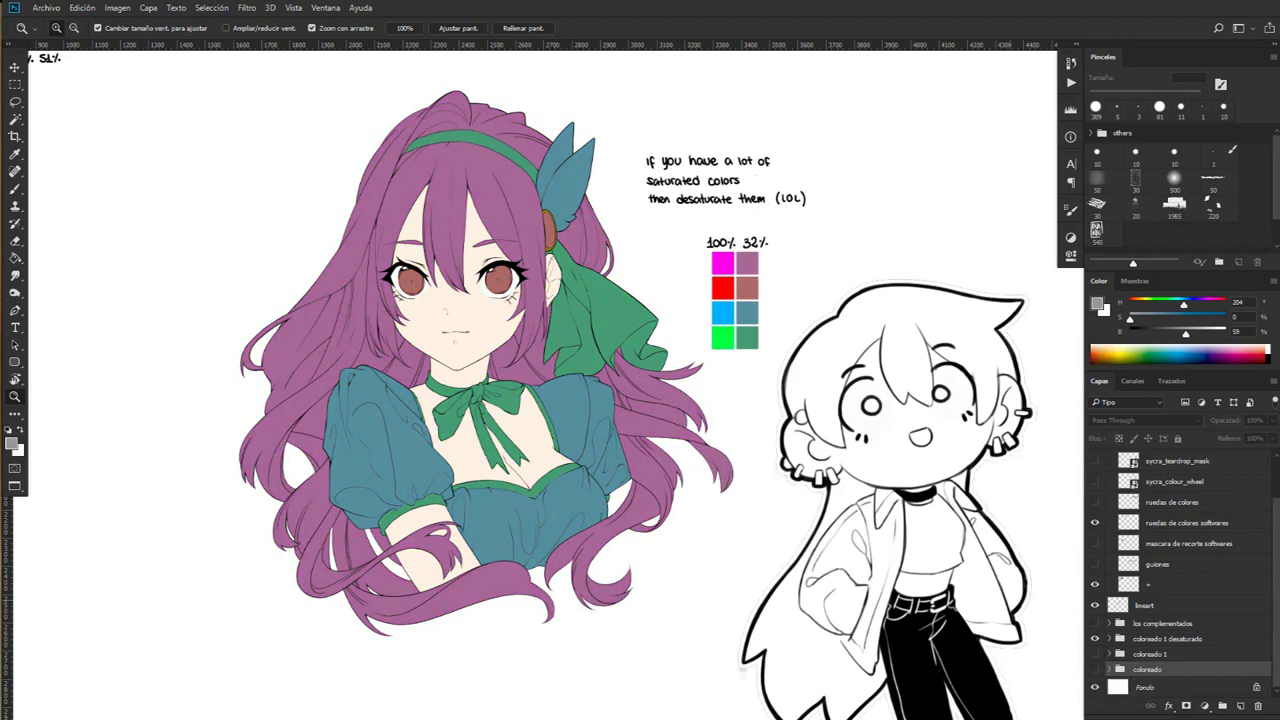
pyautogui.click(878, 241)
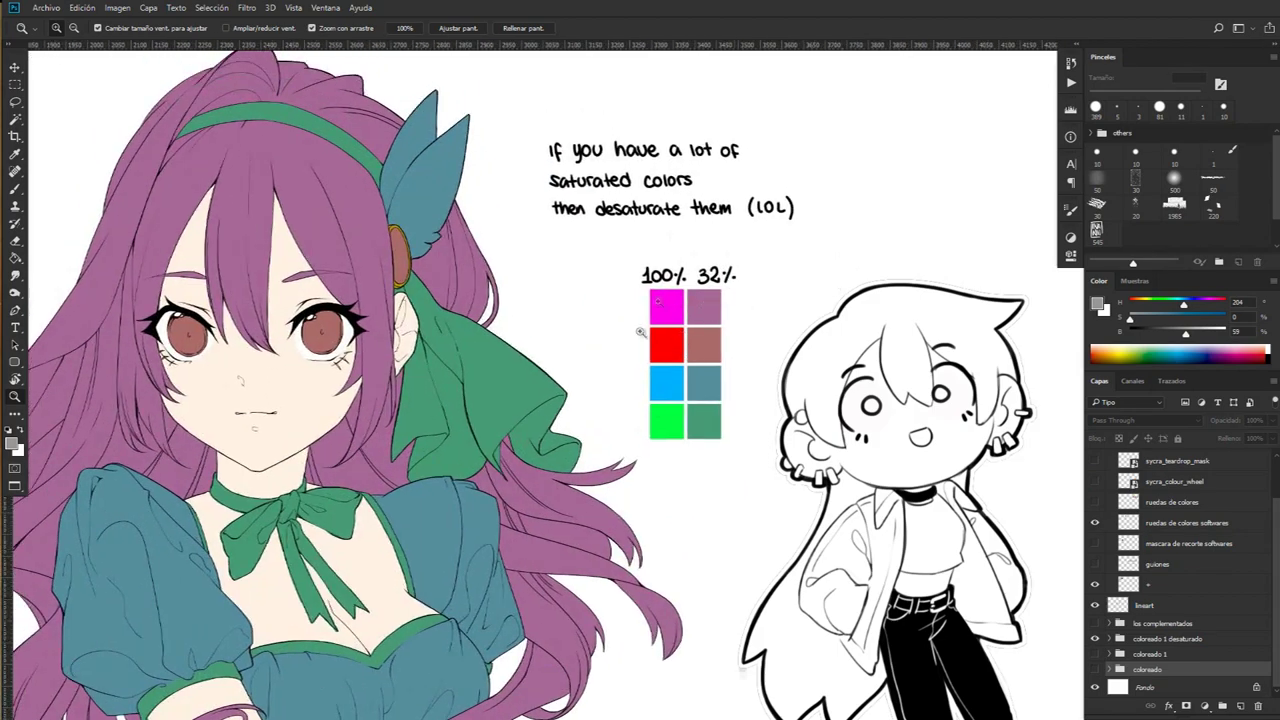
pyautogui.keyDown('alt'); pyautogui.click(726, 311); pyautogui.keyUp('alt')
pyautogui.keyDown('alt'); pyautogui.click(686, 313); pyautogui.keyUp('alt')
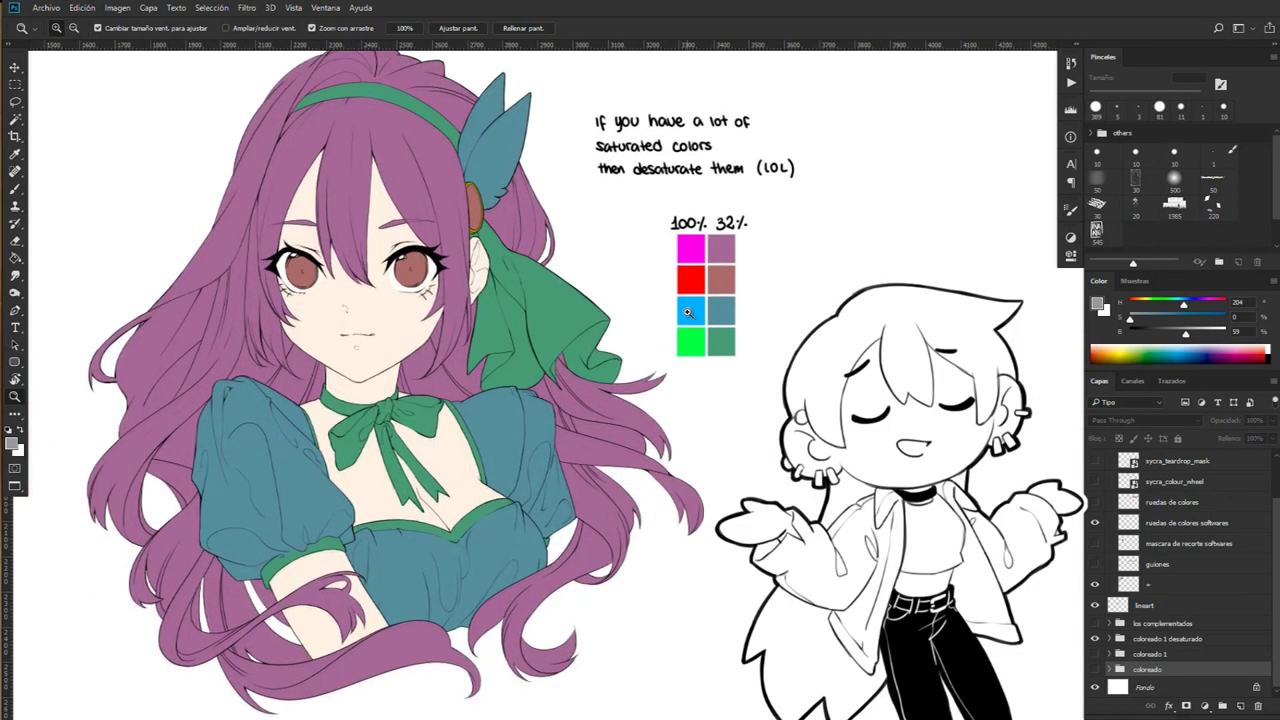
pyautogui.keyDown('alt'); pyautogui.click(681, 335); pyautogui.keyUp('alt')
# - Compare the plain colour wheel with the "análogo" and "complementario" wheels
pyautogui.scroll(1, 747, 360)
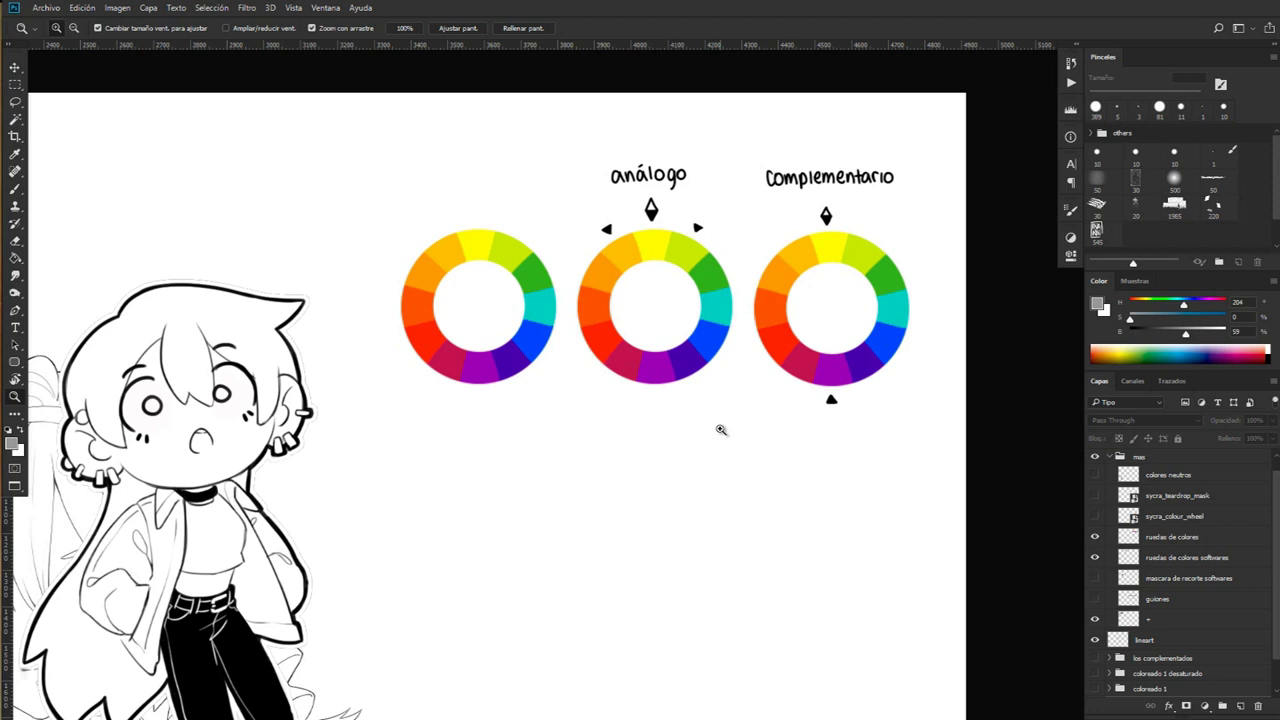
pyautogui.scroll(3, 640, 320)
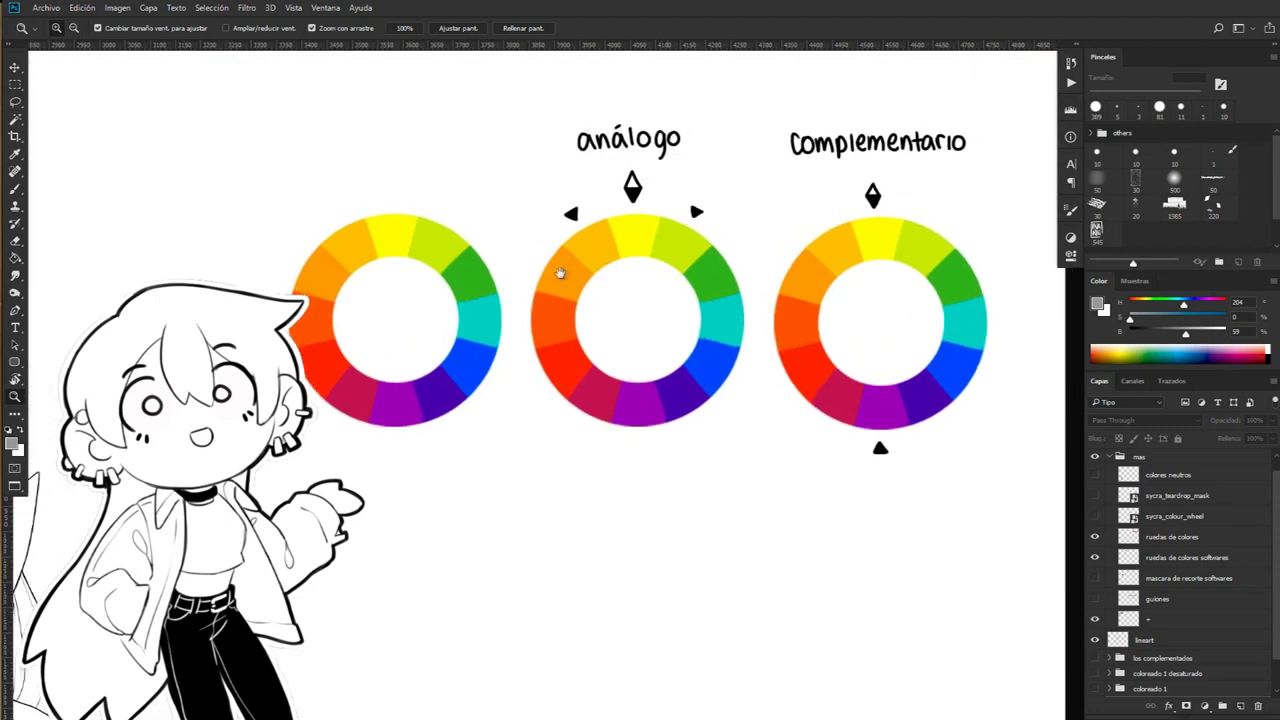
pyautogui.scroll(1, 562, 287)
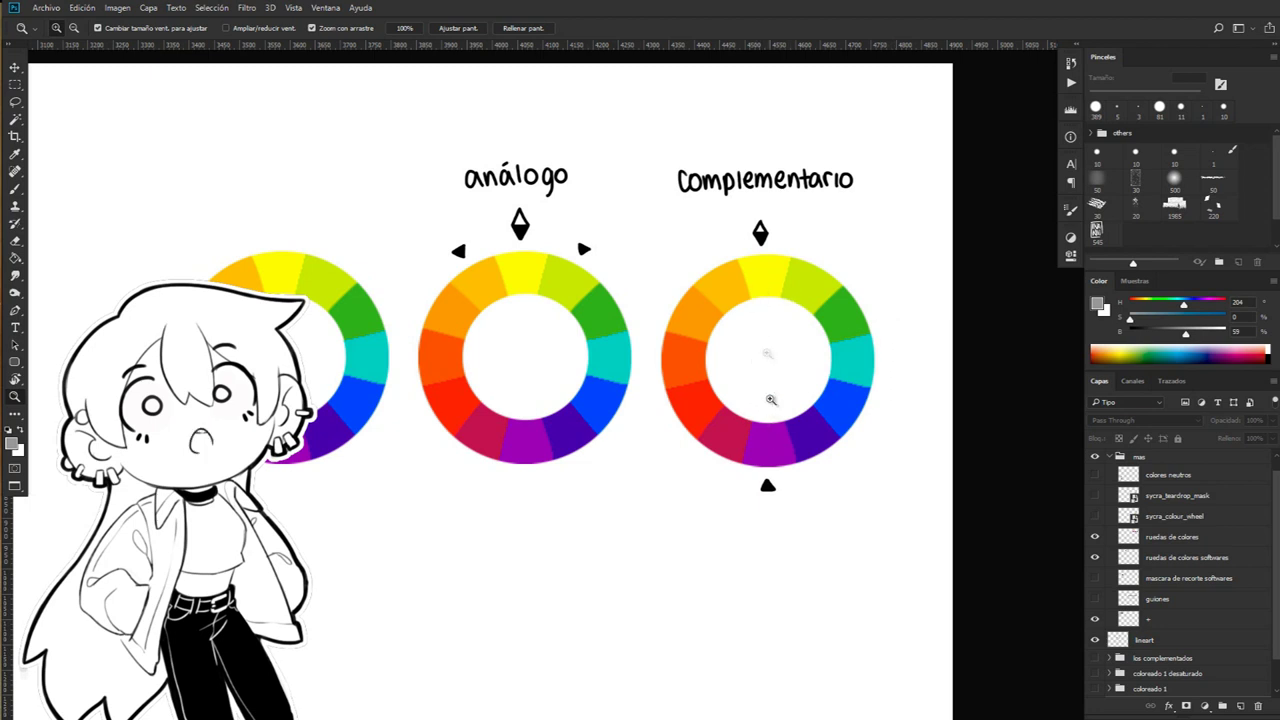
# - Draw grey vertical and horizontal arrows inside the "complementario" wheel, linking its opposite colours
pyautogui.click(773, 376)
pyautogui.press('b')
pyautogui.moveTo(655, 285); pyautogui.dragTo(661, 396)
pyautogui.moveTo(645, 287)
pyautogui.mouseDown()
pyautogui.moveTo(650, 273)
pyautogui.moveTo(657, 288)
pyautogui.mouseUp()
pyautogui.moveTo(611, 345); pyautogui.dragTo(721, 340)
pyautogui.moveTo(721, 341); pyautogui.dragTo(711, 347)
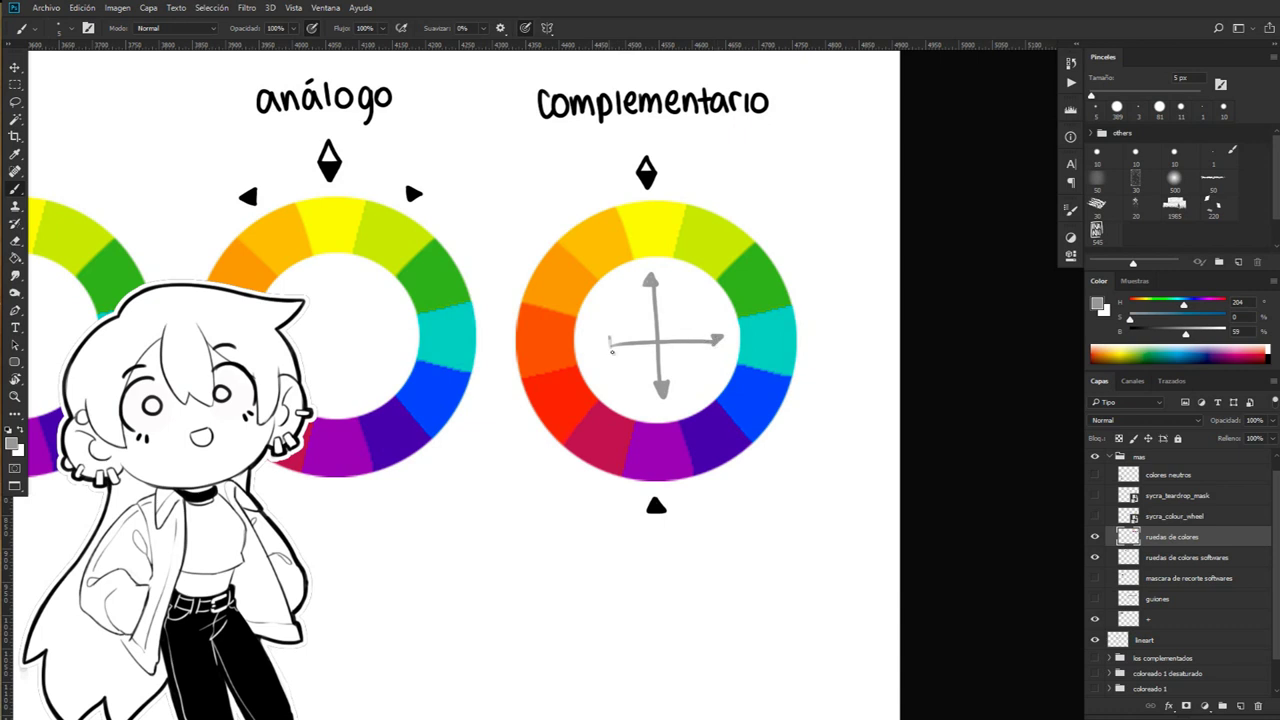
# - Undo the arrow strokes drawn inside the "complementario" wheel
pyautogui.hotkey('ctrl', 'alt', 'z')
pyautogui.hotkey('ctrl', 'alt', 'z')
pyautogui.hotkey('ctrl', 'alt', 'z')
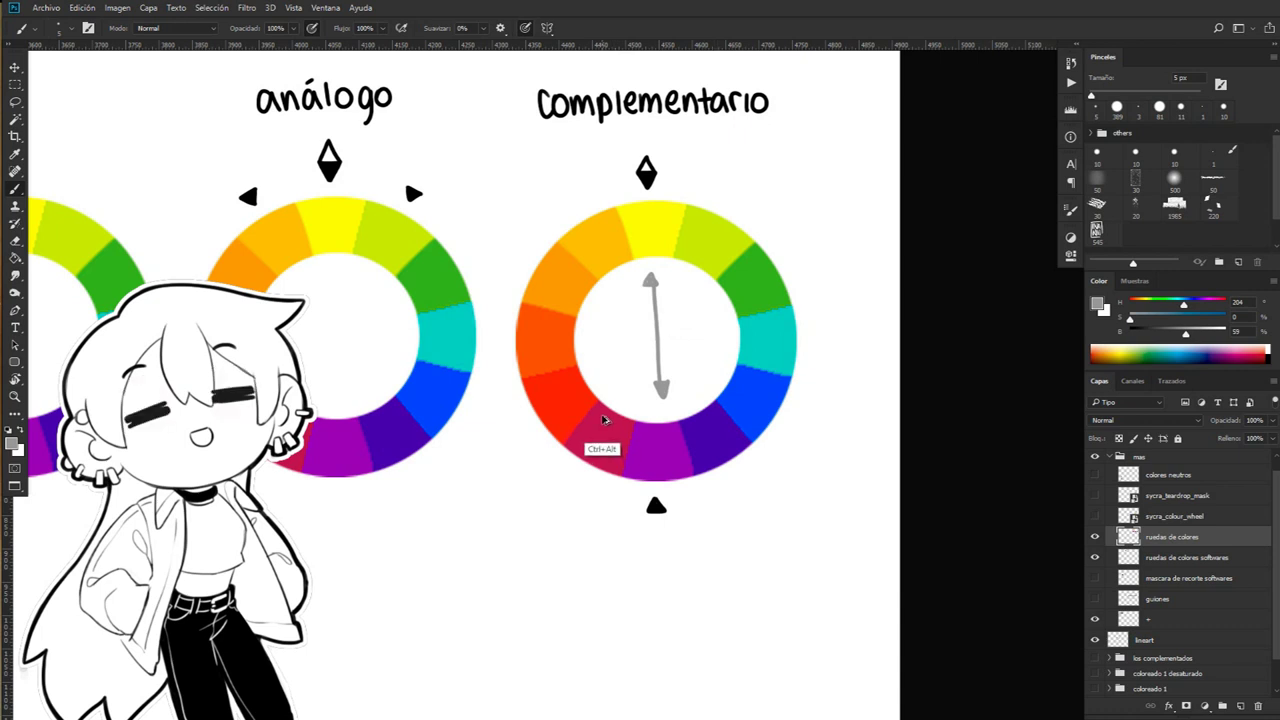
pyautogui.hotkey('ctrl', 'alt', 'z')
pyautogui.hotkey('ctrl', 'alt', 'z')
pyautogui.hotkey('ctrl', 'alt', 'z')
# - Expand the "los complementados" group and show the "coloreado 2" version of the character
pyautogui.press('z')
pyautogui.keyDown('alt'); pyautogui.click(427, 336); pyautogui.keyUp('alt')
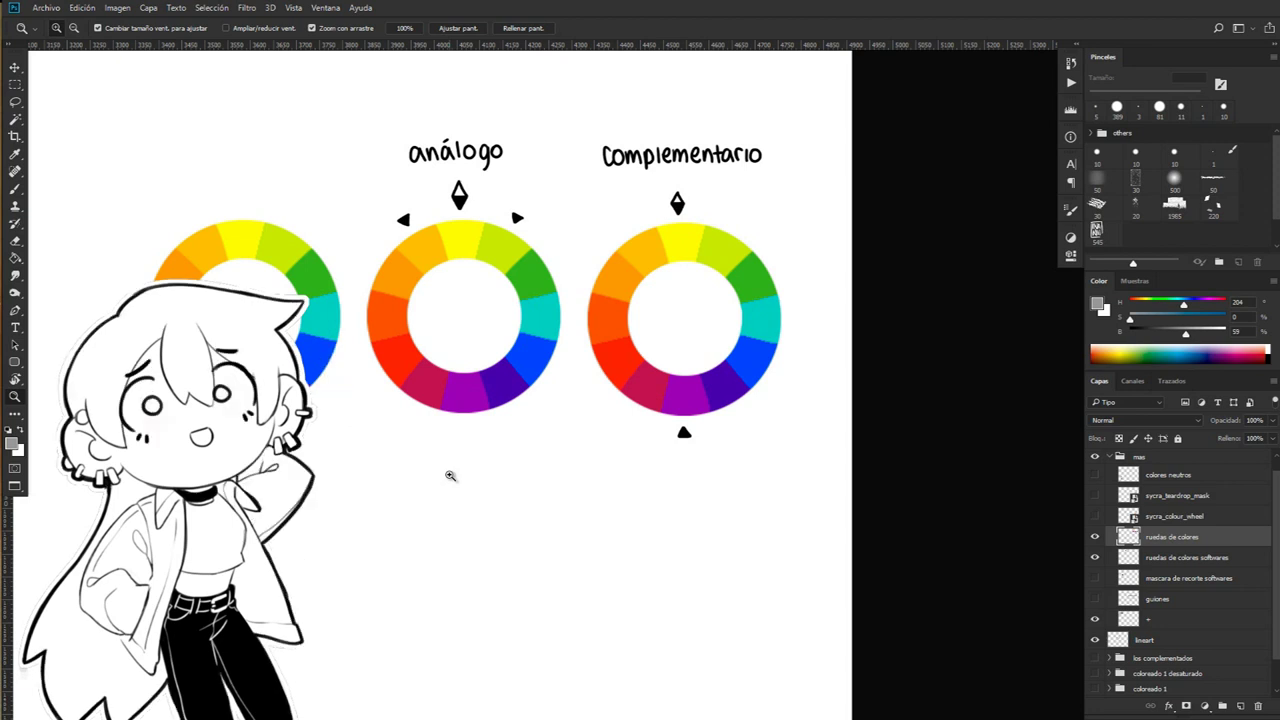
pyautogui.keyDown('alt'); pyautogui.click(350, 330); pyautogui.keyUp('alt')
pyautogui.moveTo(374, 390); pyautogui.dragTo(409, 346)
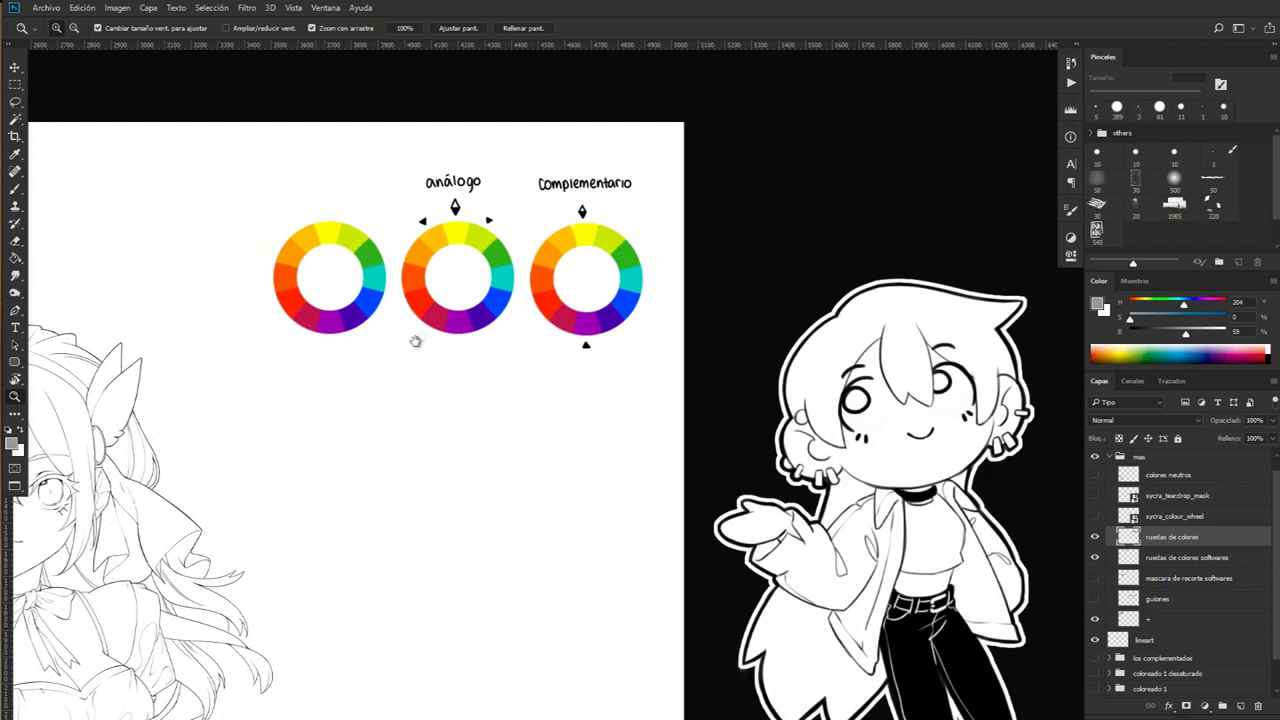
pyautogui.hotkey('ctrl', '-')
pyautogui.click(1109, 658)
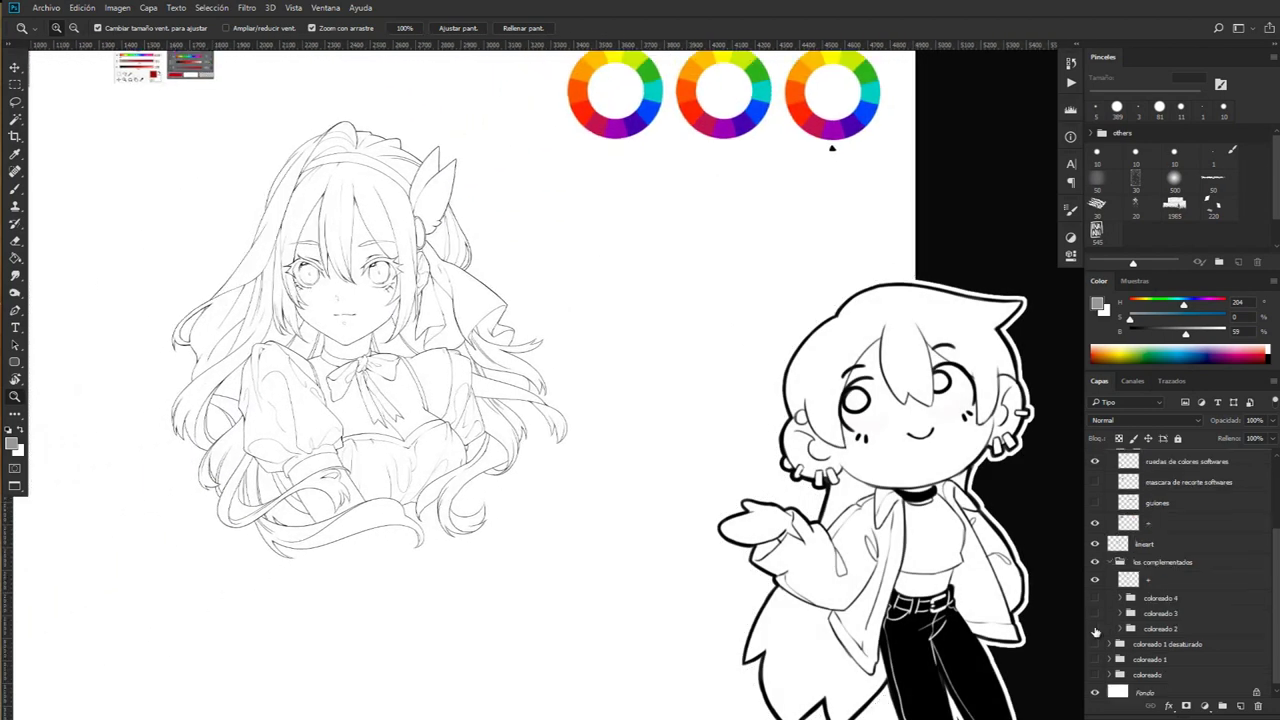
pyautogui.click(1094, 628)
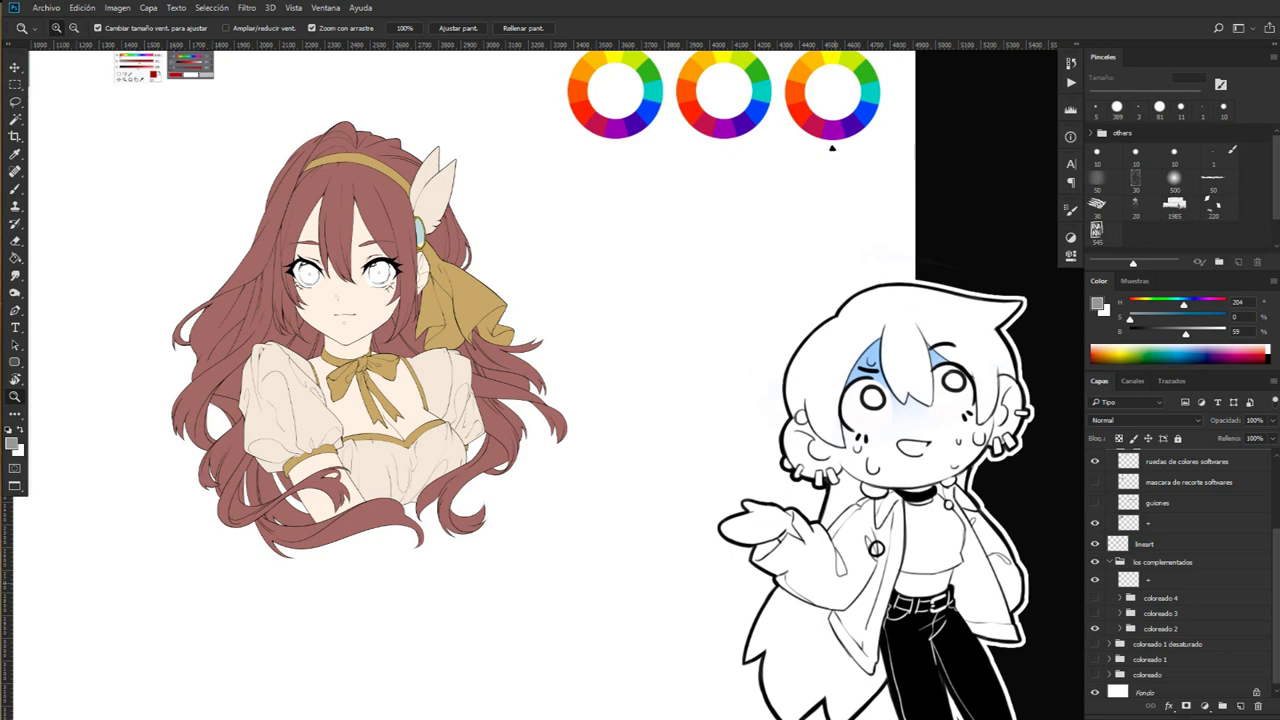
# - Expand the "coloreado 2" group and show its "ojos gema" layer to add blue to the eyes and hair gem
pyautogui.moveTo(376, 357); pyautogui.dragTo(523, 384)
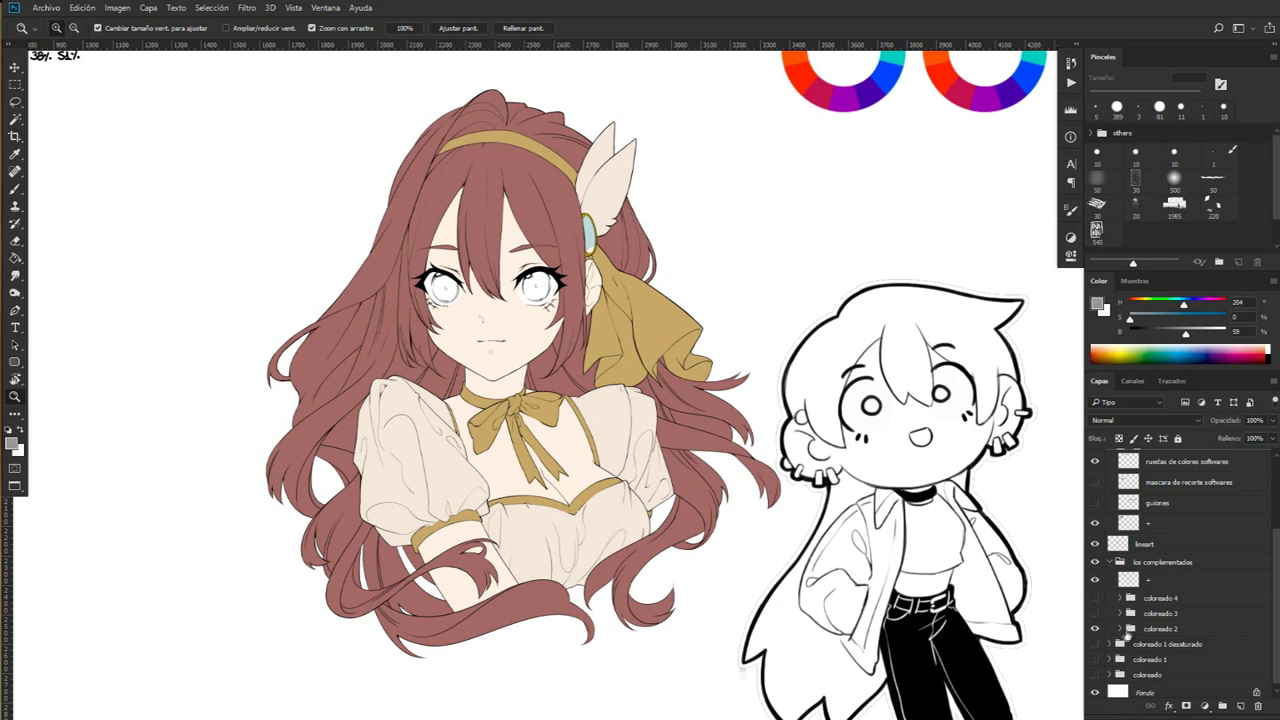
pyautogui.click(1119, 628)
pyautogui.moveTo(1272, 516); pyautogui.dragTo(1270, 590)
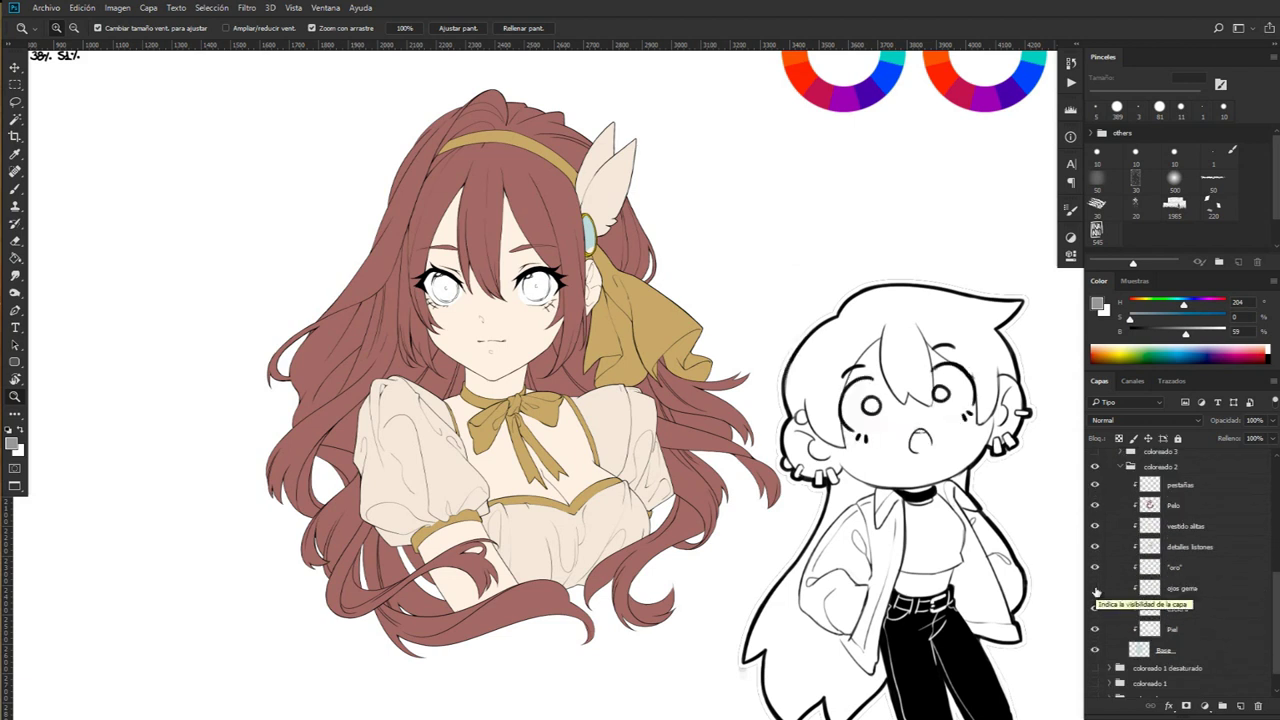
pyautogui.click(1095, 589)
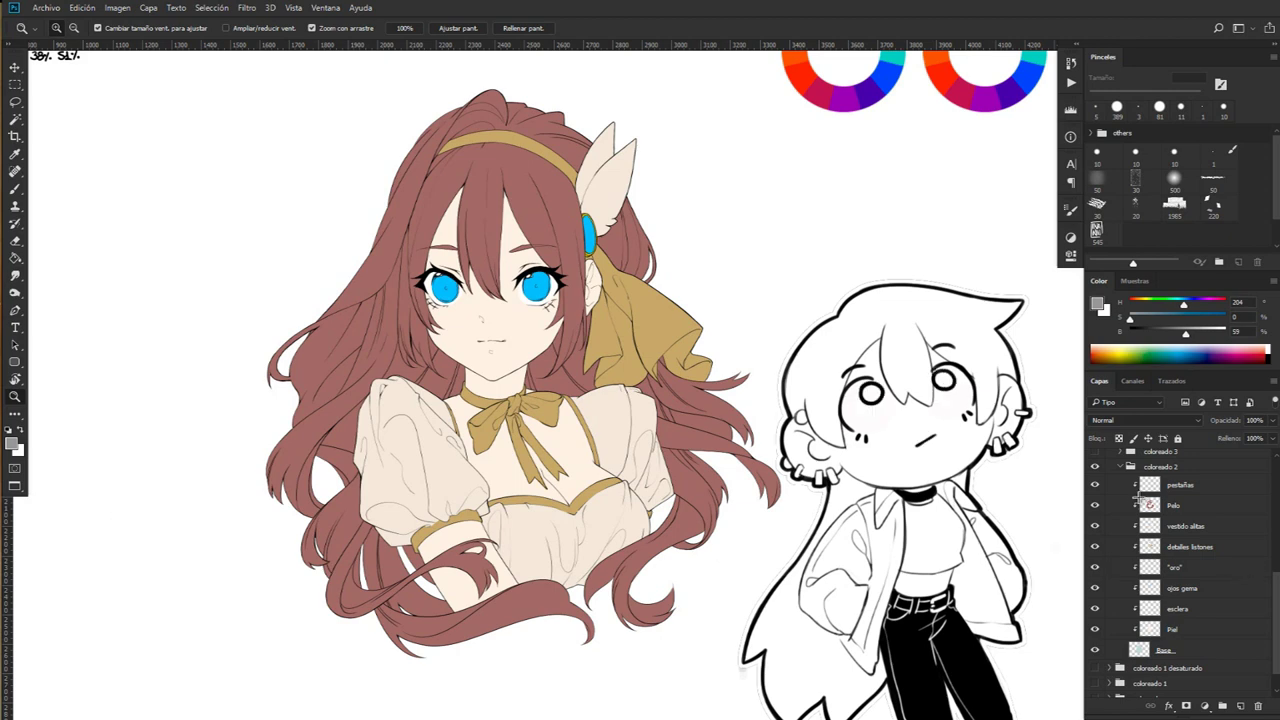
# - Show the "sycra_colour_wheel" layer with the "sycra_teardrop_mask" layer over it
pyautogui.scroll(3, 1133, 498)
pyautogui.scroll(3, 1133, 498)
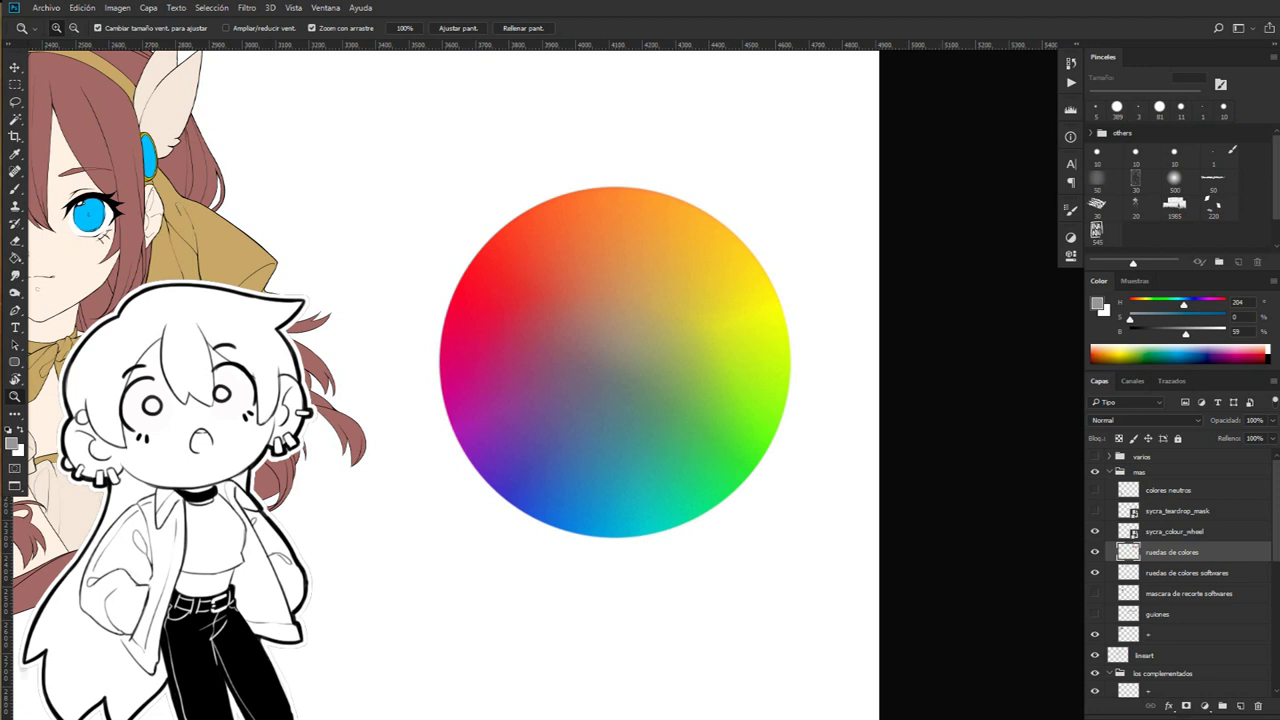
pyautogui.click(1095, 512)
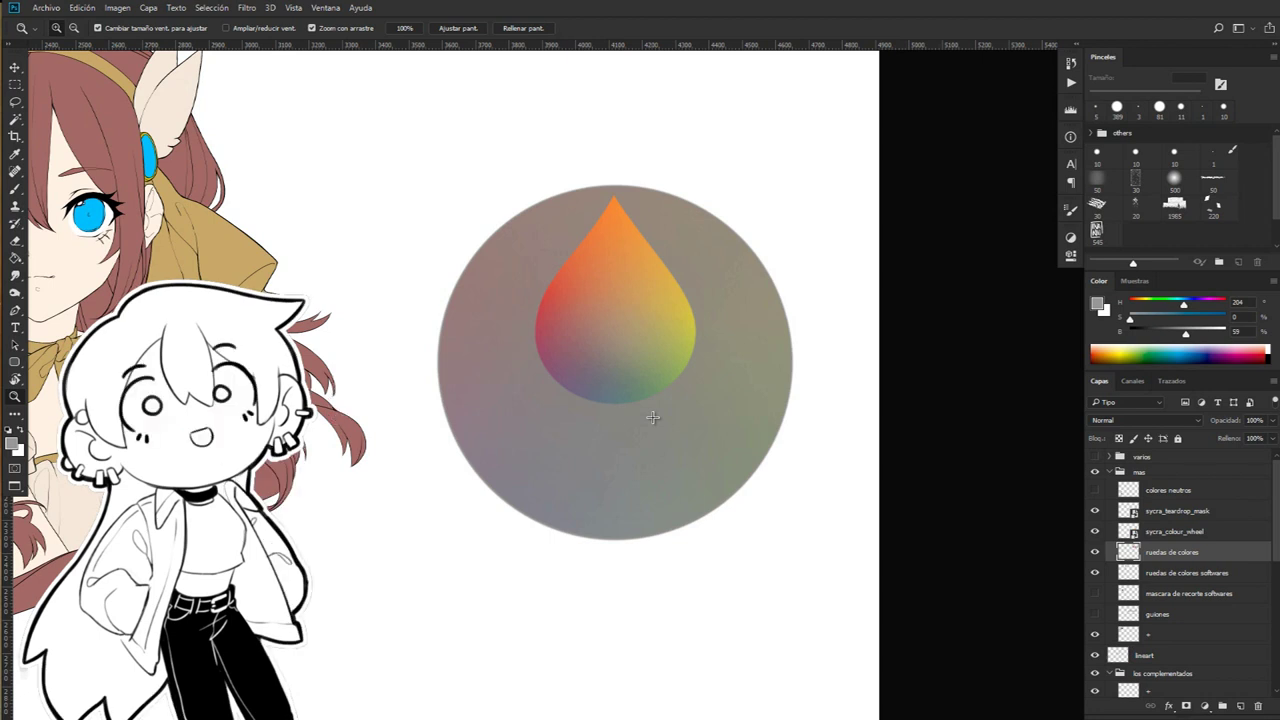
# - Rotate the "sycra_teardrop_mask" layer about -173° so its tip points to the blue area of the wheel
pyautogui.click(1175, 512)
pyautogui.hotkey('ctrl', 't')
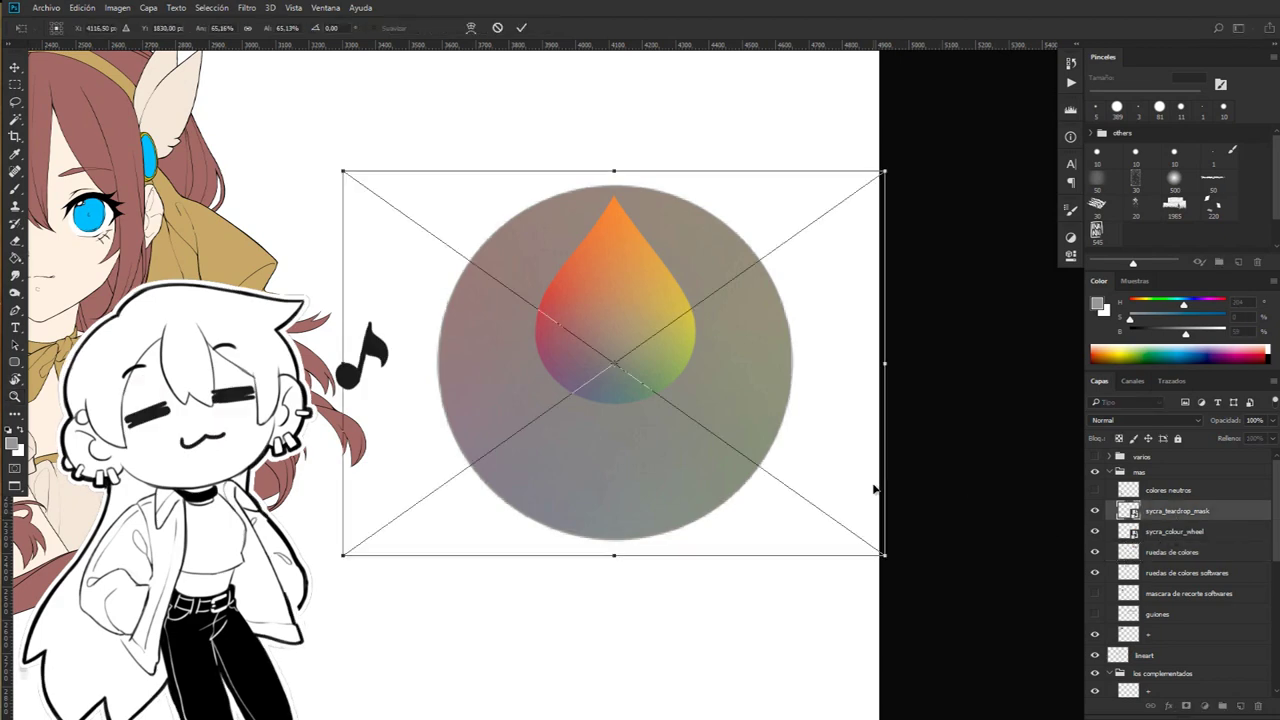
pyautogui.moveTo(871, 100); pyautogui.dragTo(402, 537)
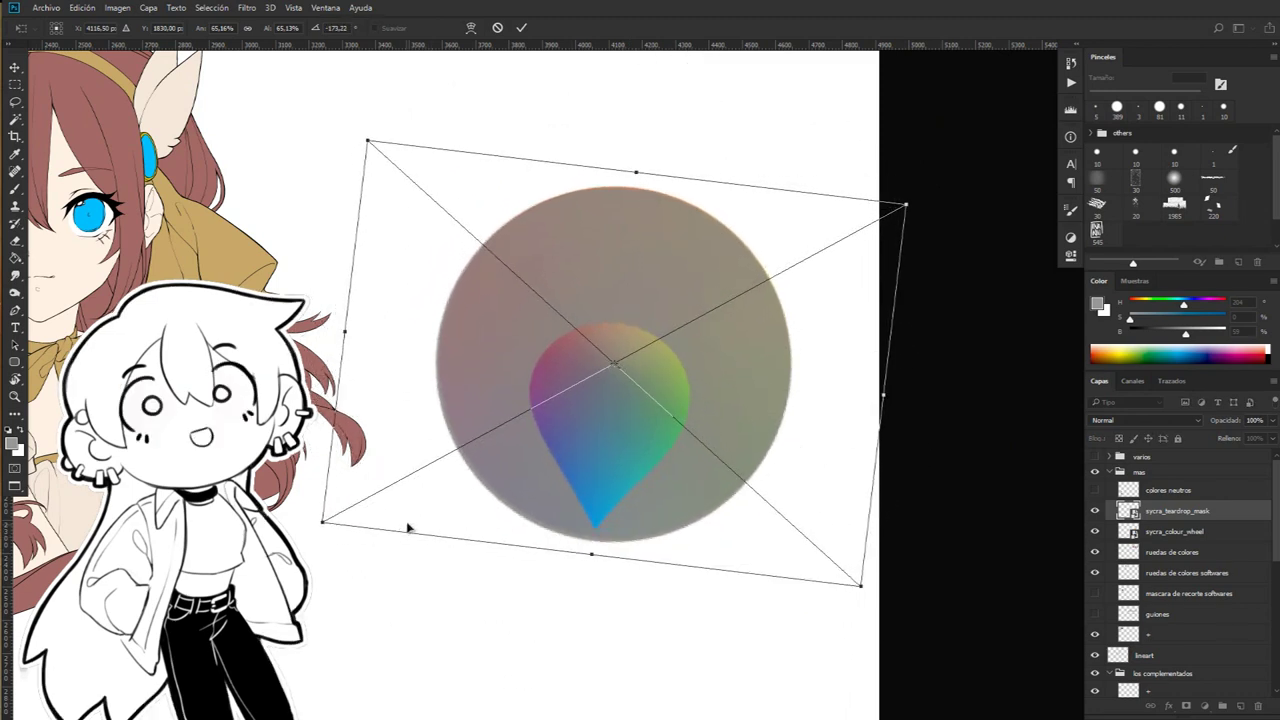
pyautogui.press('z')
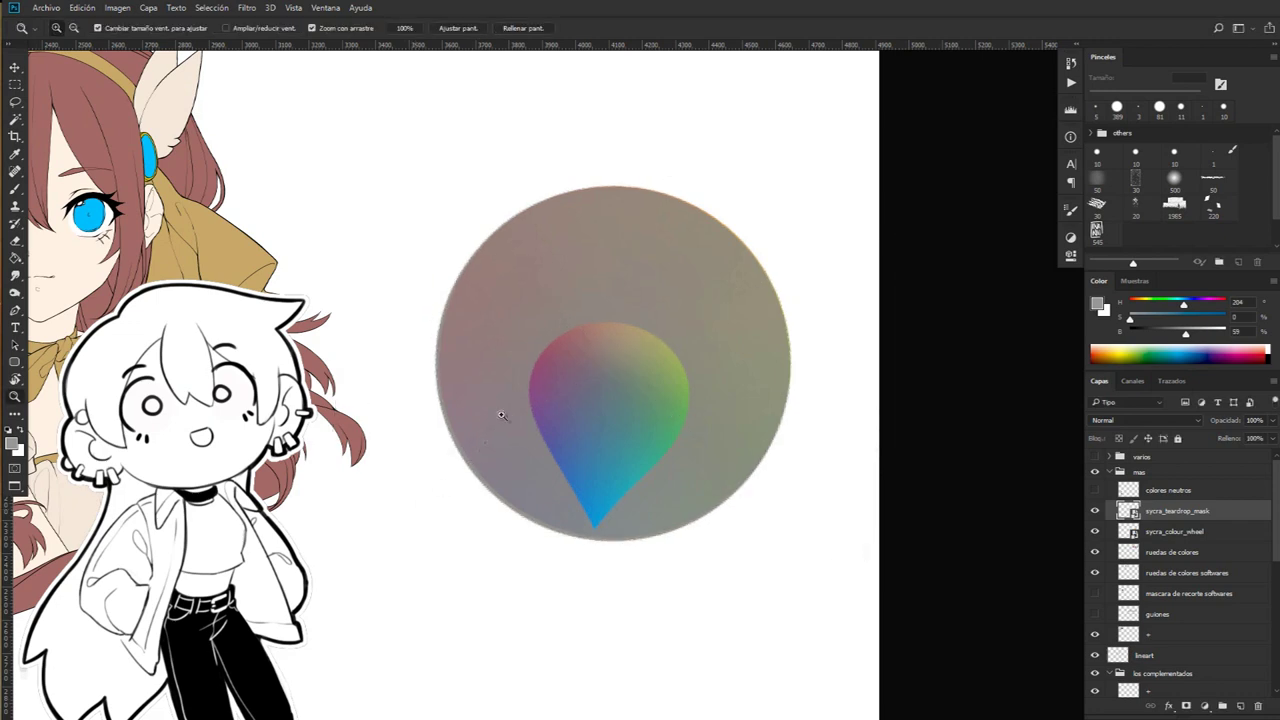
pyautogui.click(583, 363)
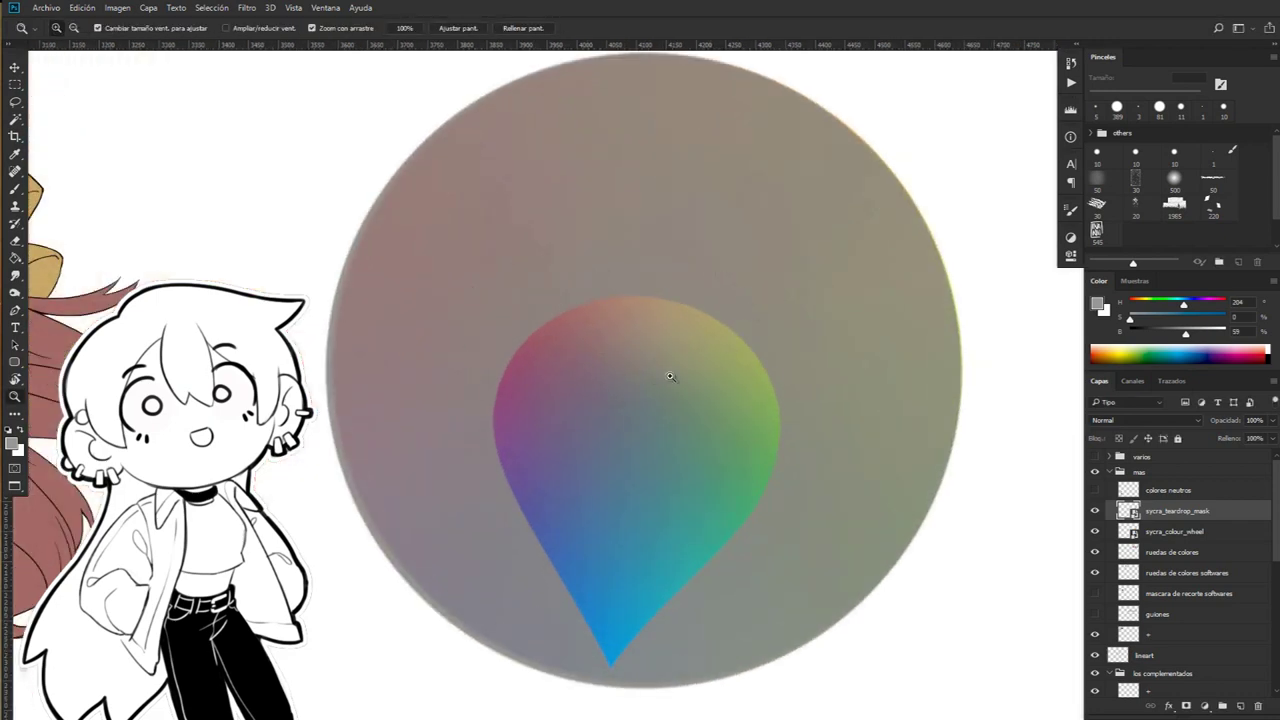
pyautogui.scroll(-1, 402, 398)
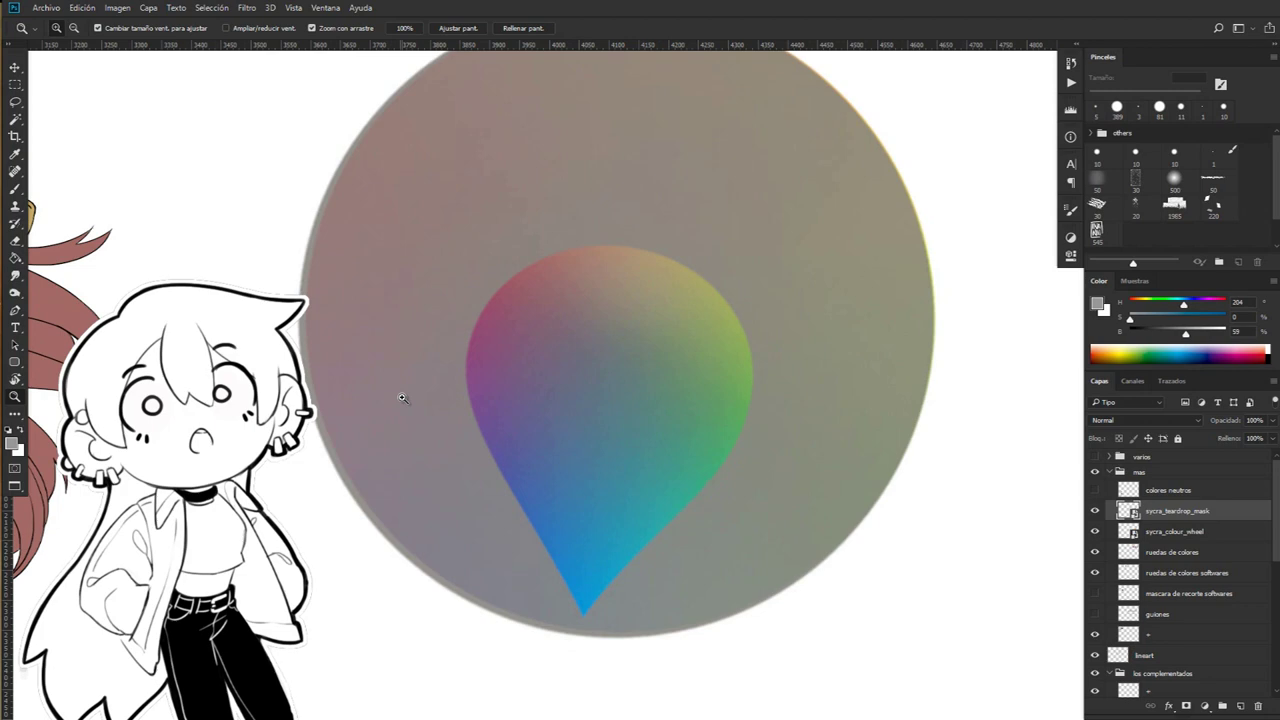
# - Show the "coloreado 3" and "coloreado 4" versions of the character
pyautogui.keyDown('alt'); pyautogui.click(406, 397); pyautogui.keyUp('alt')
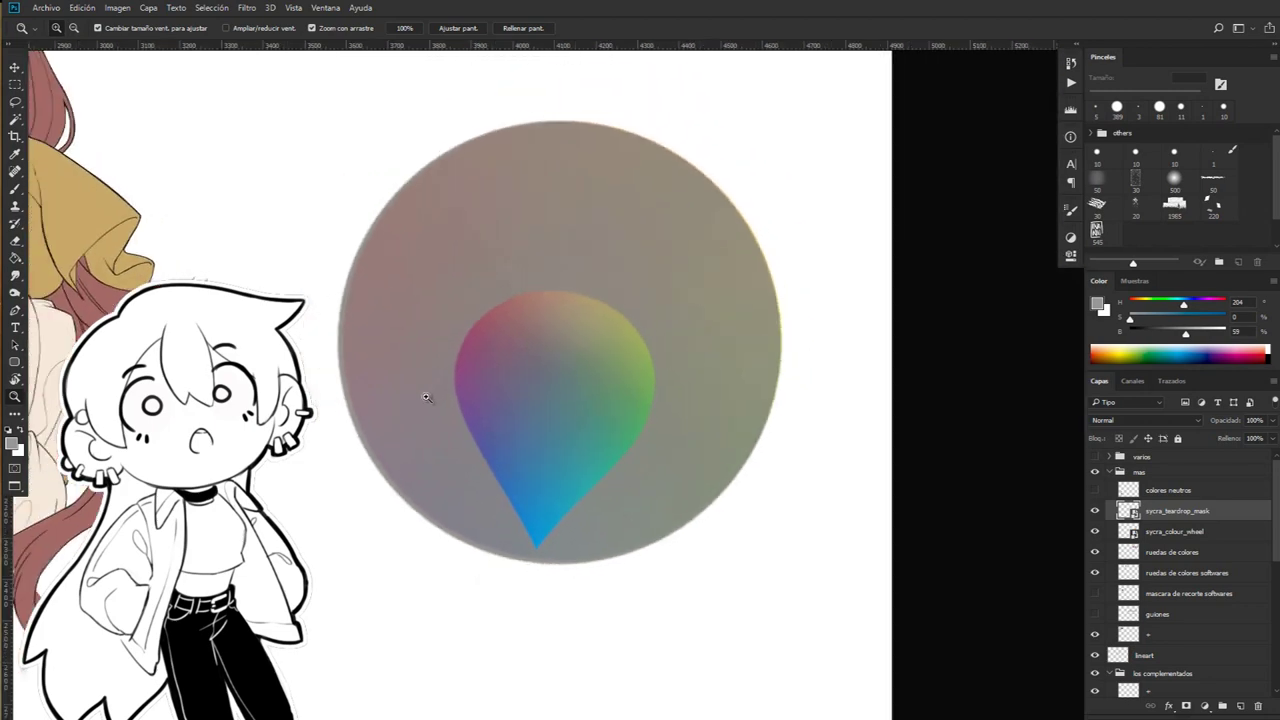
pyautogui.keyDown('alt'); pyautogui.click(407, 398); pyautogui.keyUp('alt')
pyautogui.moveTo(418, 400); pyautogui.dragTo(442, 403)
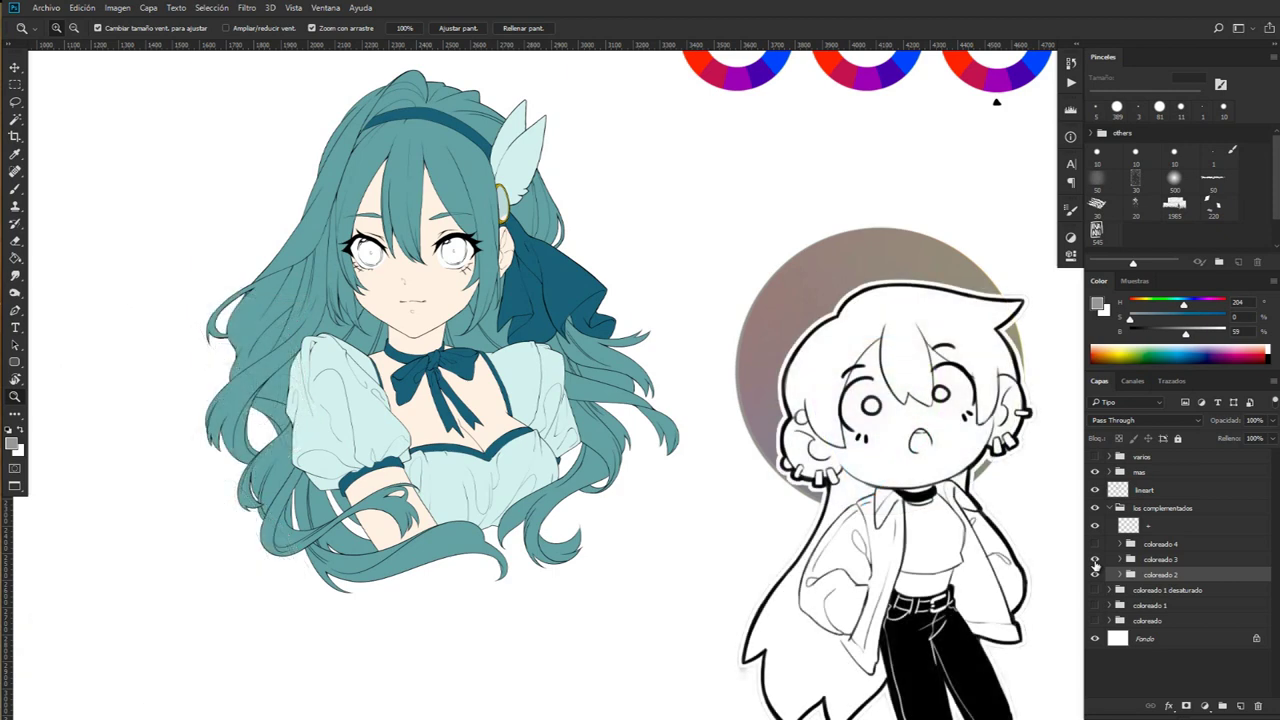
pyautogui.click(1095, 559)
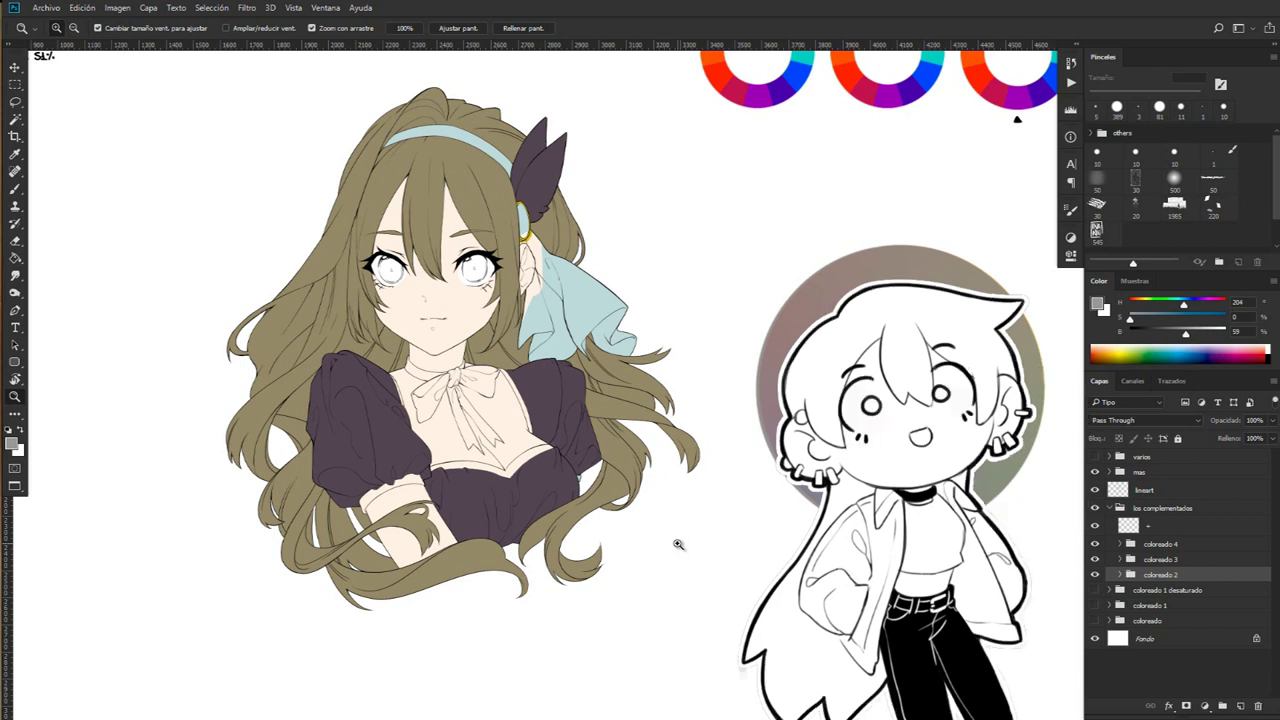
# - Expand the "coloreado 4" group and show its "detalles listones" and "ojos gema" layers
pyautogui.click(1120, 544)
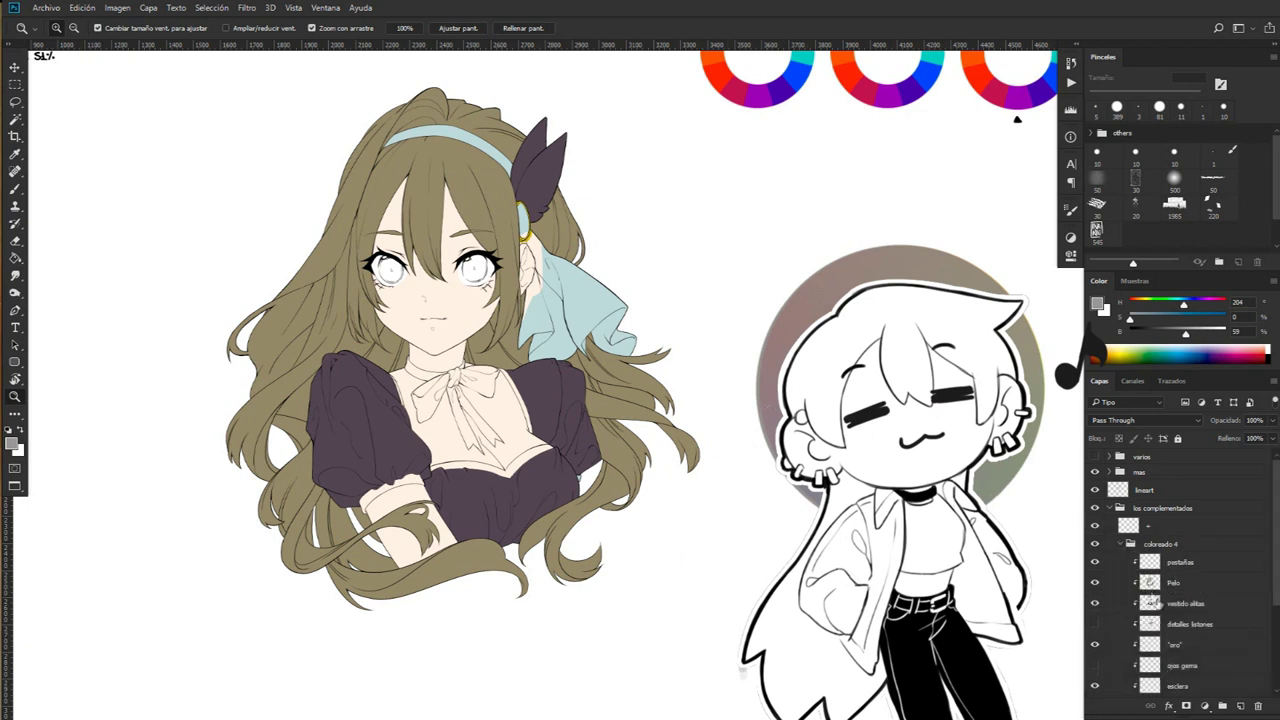
pyautogui.click(1095, 624)
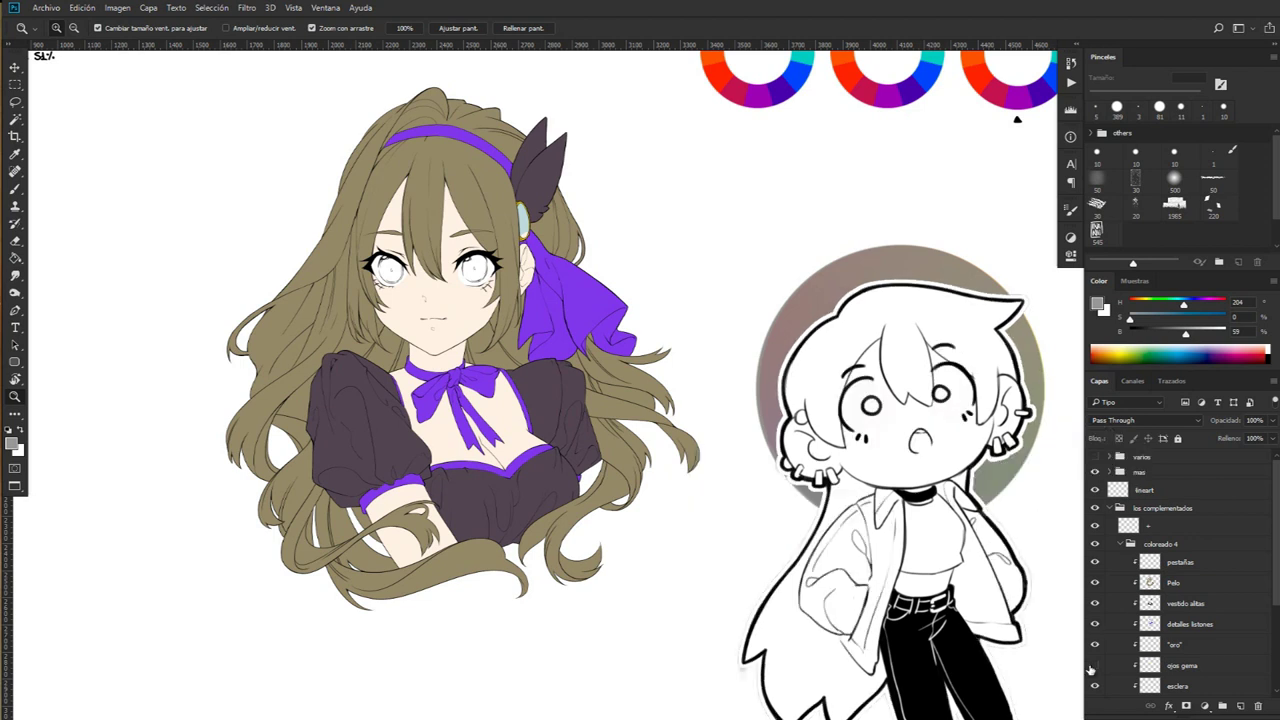
pyautogui.click(1094, 666)
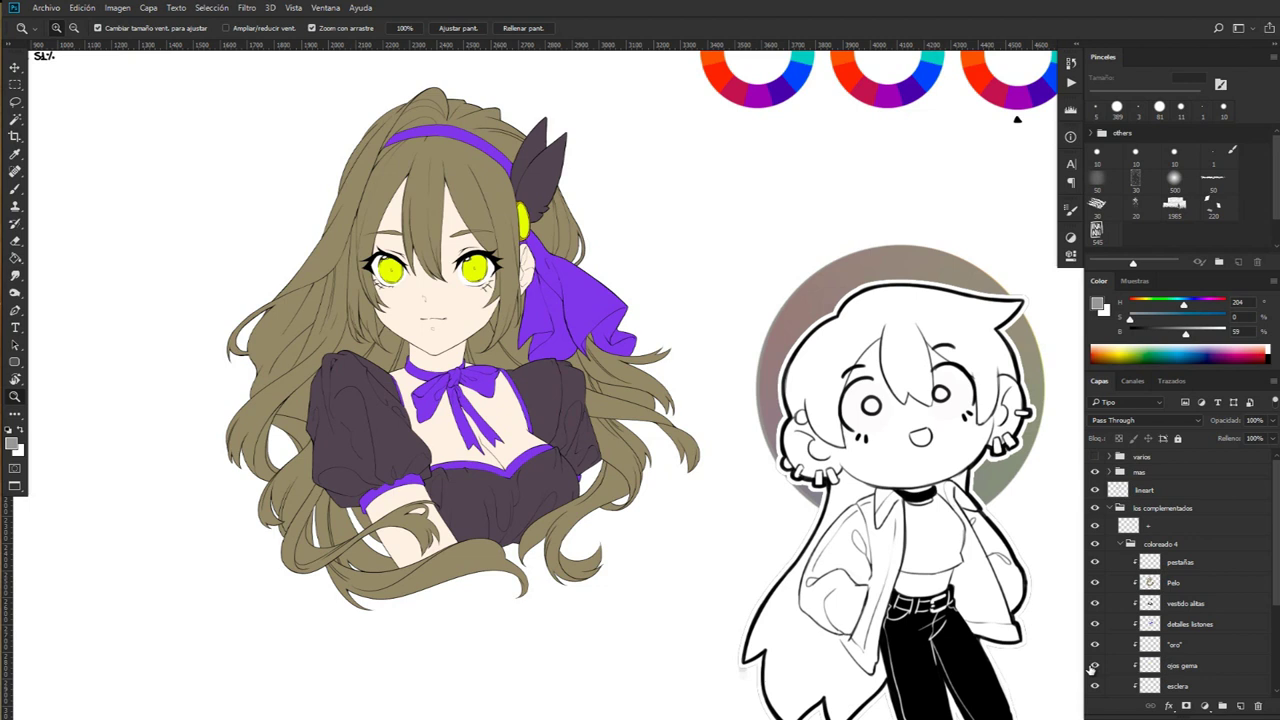